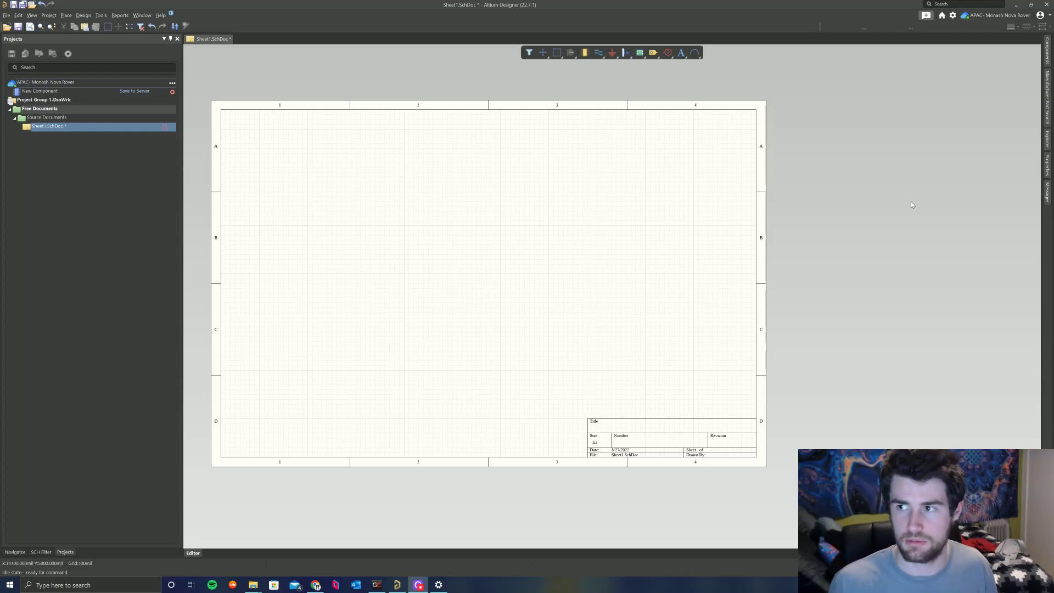
Search the Components panel for '10k 0603'; no library parts match.
{"action": "left_click", "coordinate": [1048, 52]}
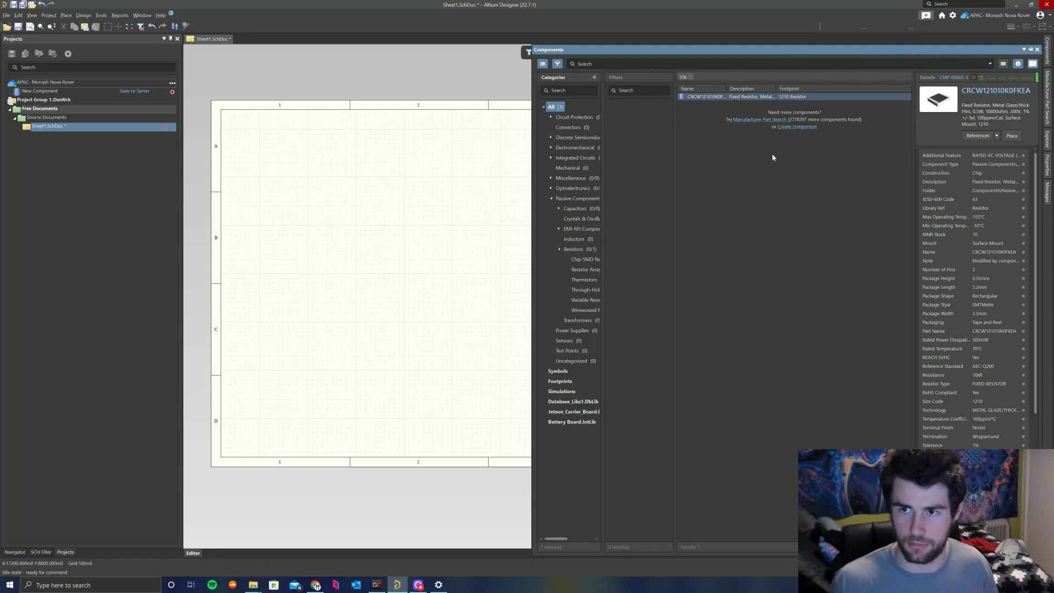
{"action": "left_click", "coordinate": [604, 64]}
{"action": "type", "text": "10"}
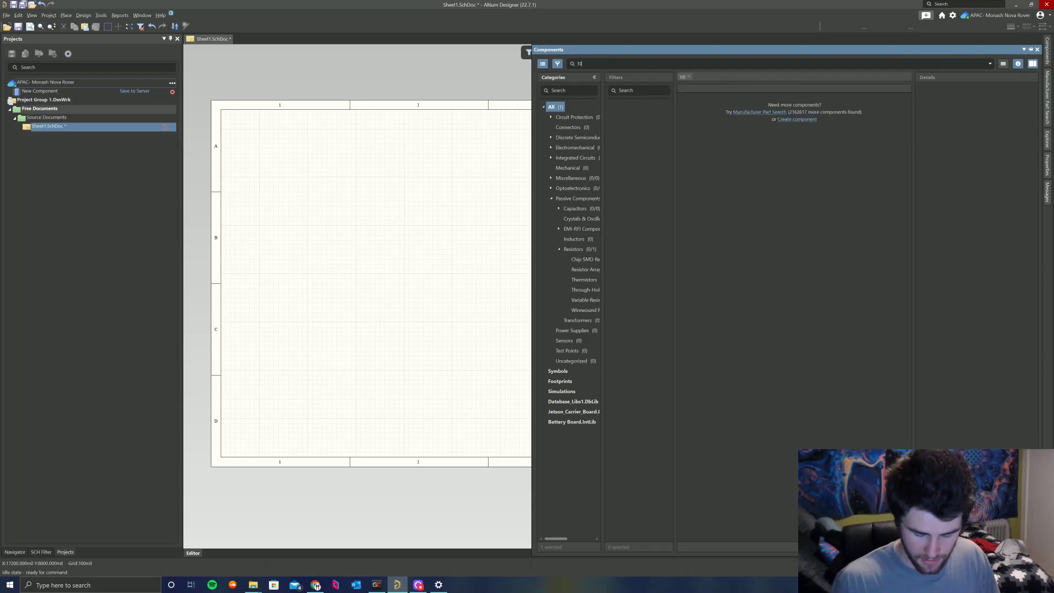
{"action": "type", "text": "k 06"}
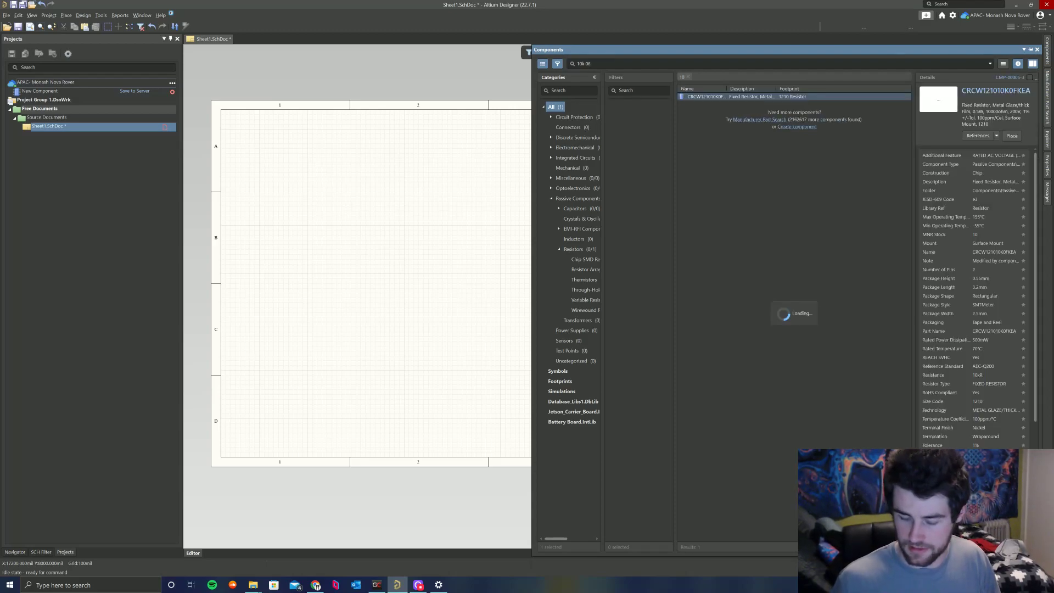
{"action": "type", "text": "03"}
{"action": "key", "text": "Return"}
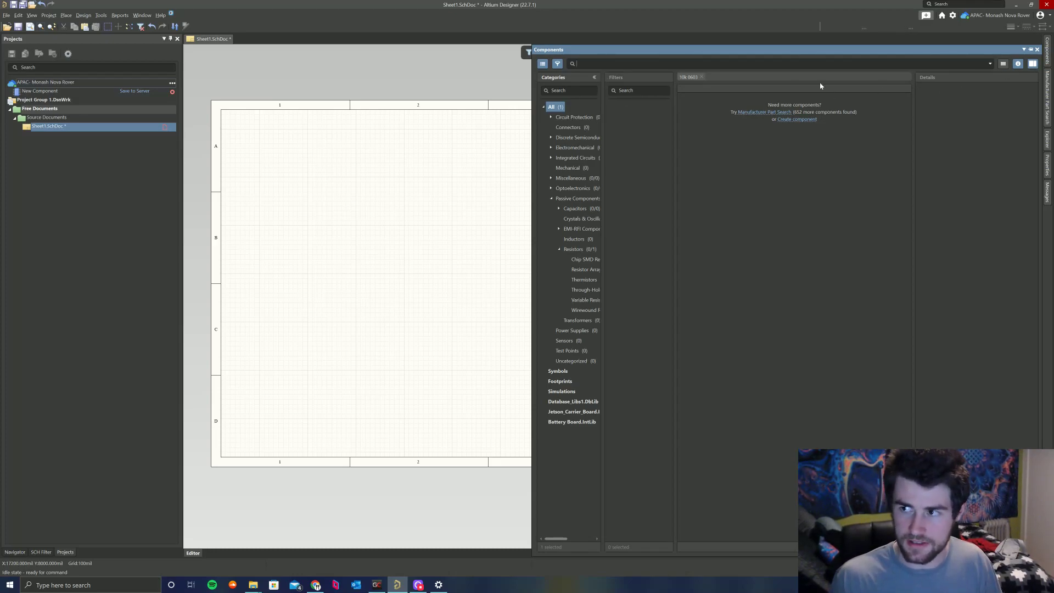
Search manufacturer parts for '10k 0603' and select the Yageo RC0603FR-0710KL resistor.
{"action": "left_click", "coordinate": [1048, 93]}
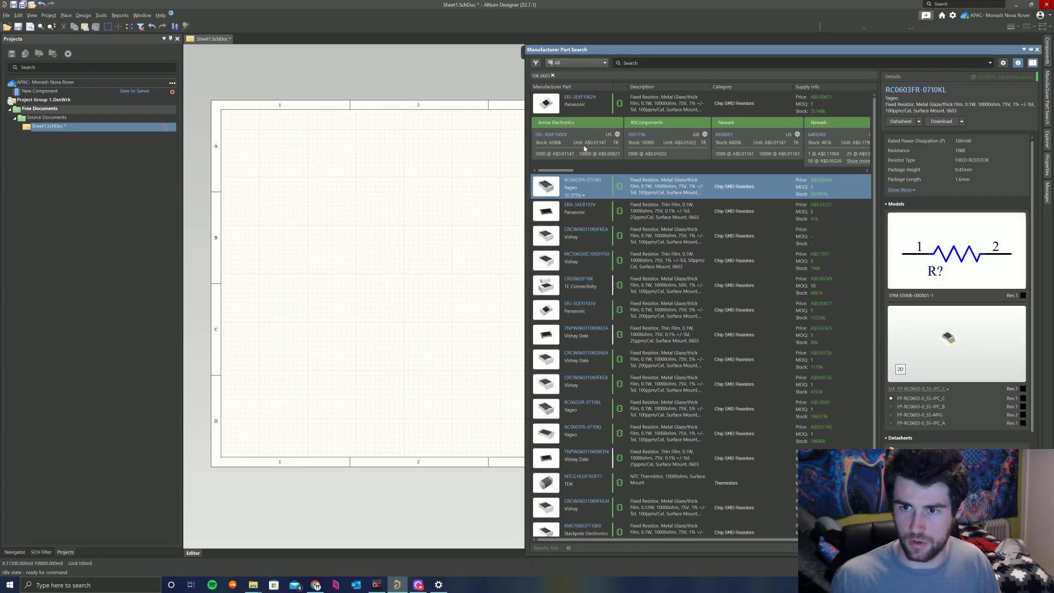
{"action": "left_click", "coordinate": [626, 63]}
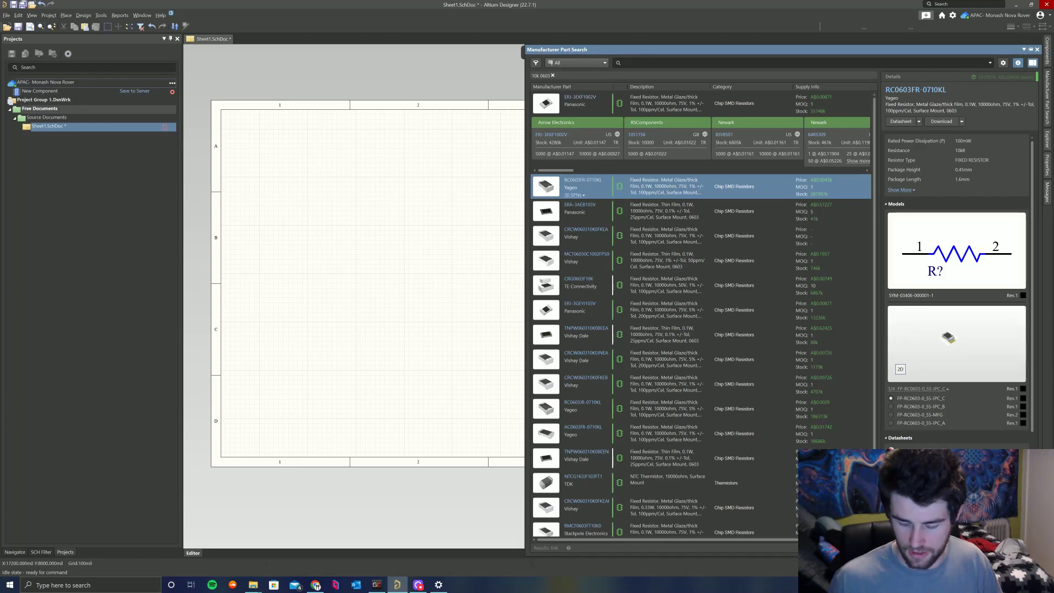
{"action": "type", "text": "10k 06"}
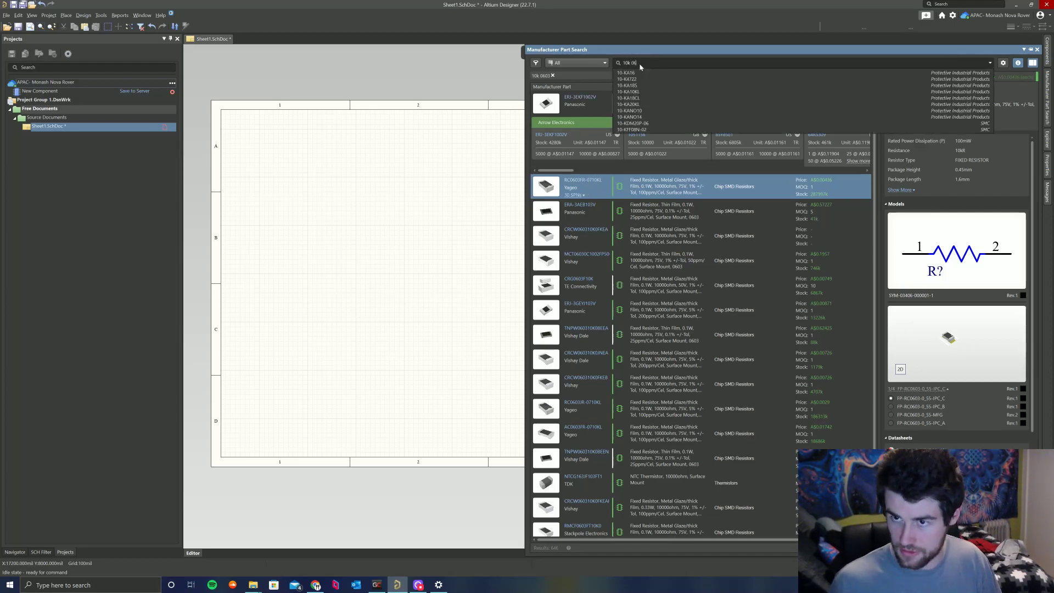
{"action": "type", "text": "03"}
{"action": "key", "text": "Return"}
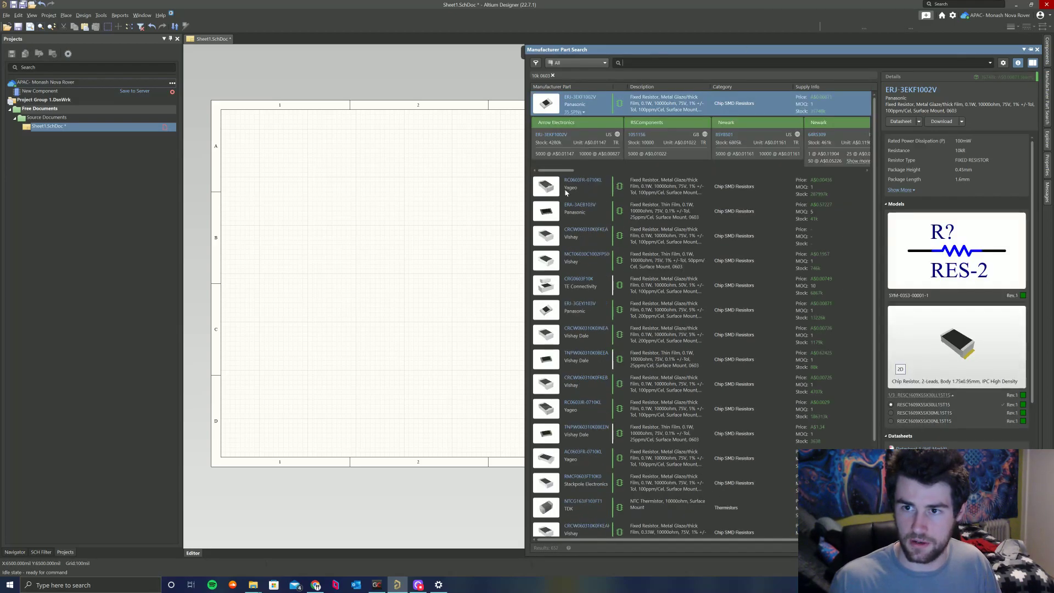
{"action": "left_click", "coordinate": [599, 191]}
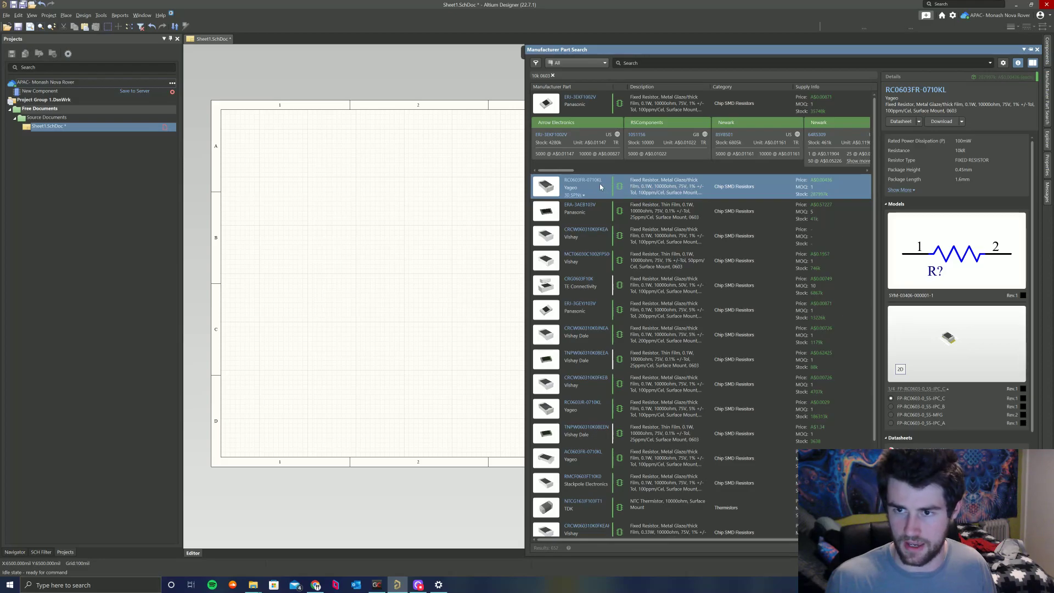
Look up RC0603FR-0710KL on Octopart.
{"action": "left_click", "coordinate": [590, 180]}
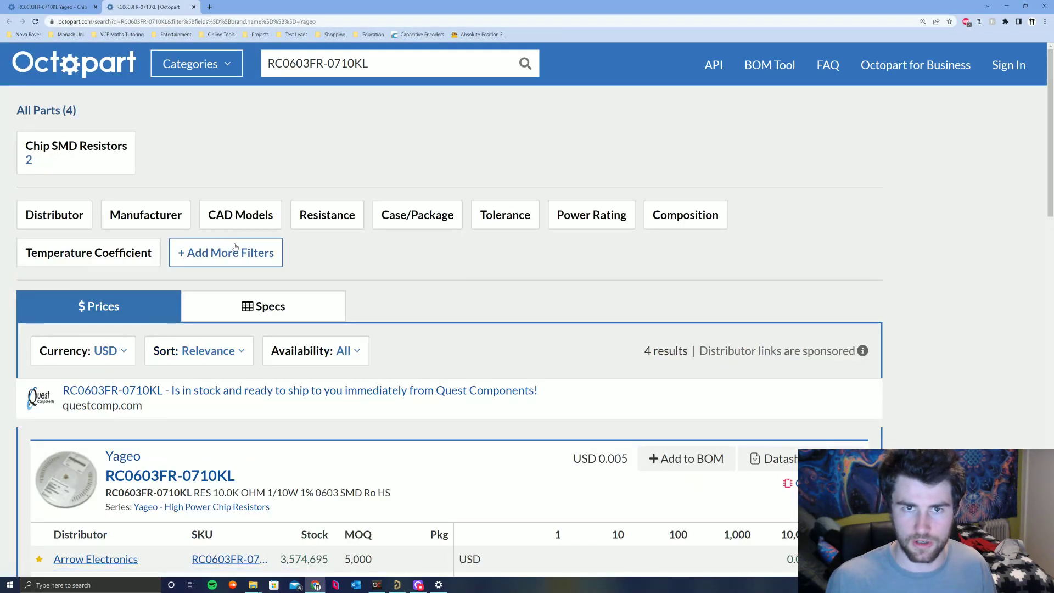
{"action": "scroll", "coordinate": [182, 358], "scroll_direction": "down", "scroll_amount": 6}
{"action": "scroll", "coordinate": [136, 291], "scroll_direction": "up", "scroll_amount": 4}
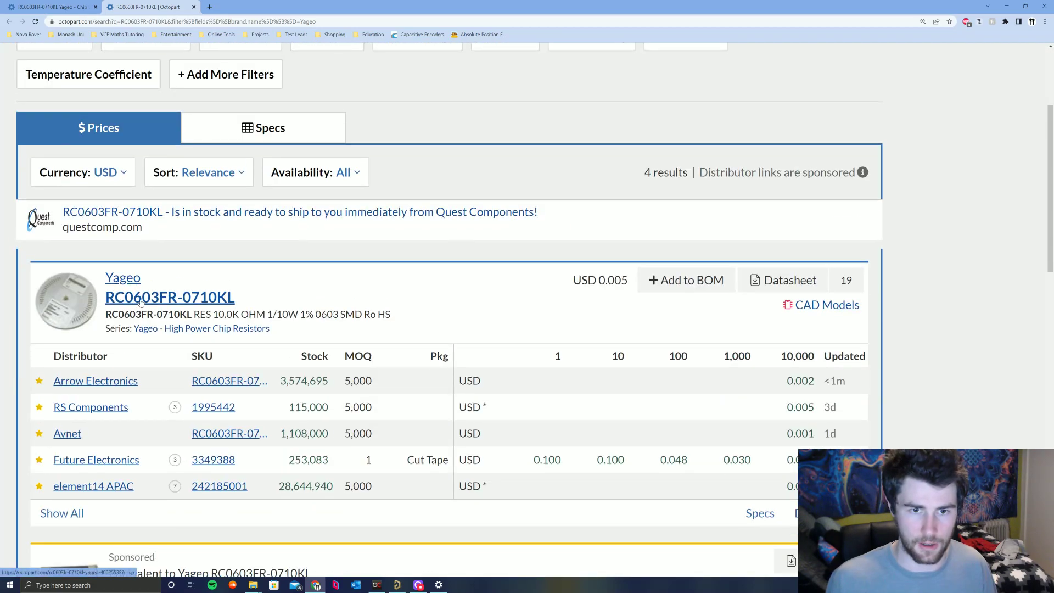
Open the Yageo RC0603FR-0710KL product page and review its price, stock and tech specs.
{"action": "left_click", "coordinate": [144, 300]}
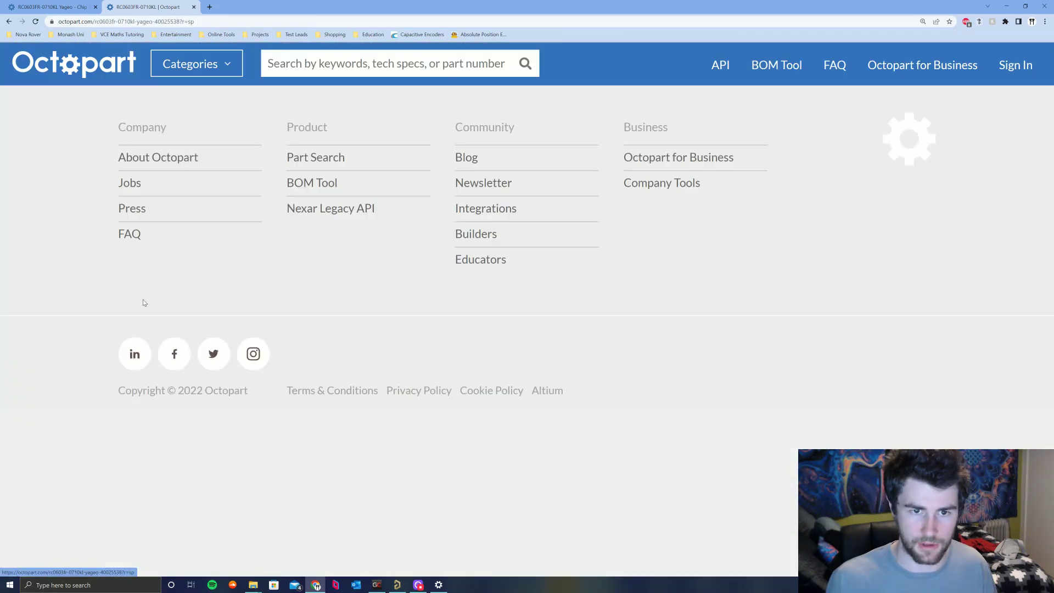
{"action": "scroll", "coordinate": [313, 328], "scroll_direction": "down", "scroll_amount": 8}
{"action": "scroll", "coordinate": [313, 327], "scroll_direction": "down", "scroll_amount": 10}
{"action": "scroll", "coordinate": [329, 340], "scroll_direction": "up", "scroll_amount": 14}
{"action": "scroll", "coordinate": [327, 334], "scroll_direction": "up", "scroll_amount": 3}
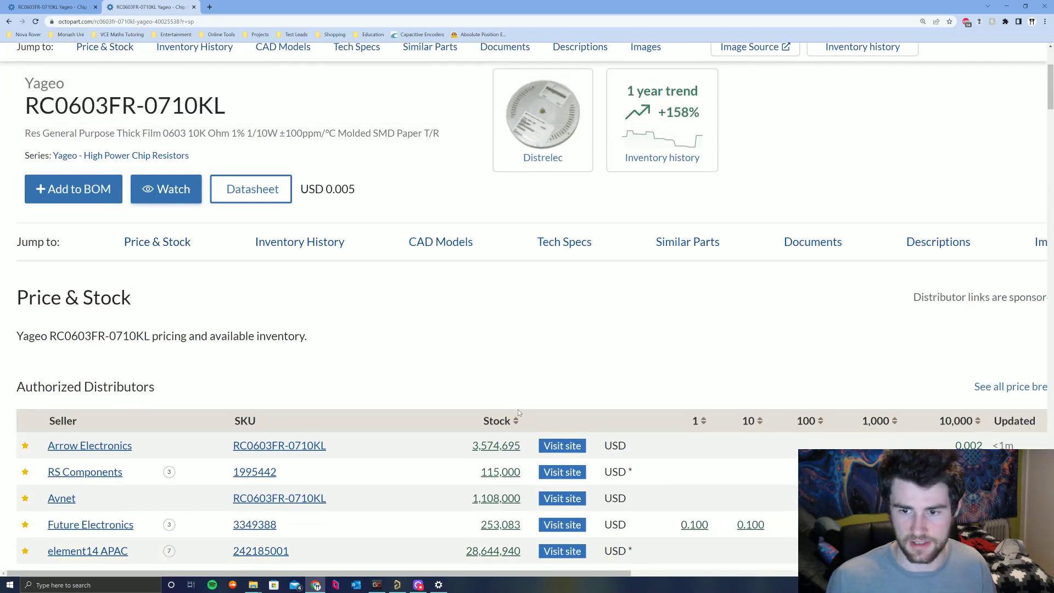
{"action": "scroll", "coordinate": [517, 408], "scroll_direction": "down", "scroll_amount": 3}
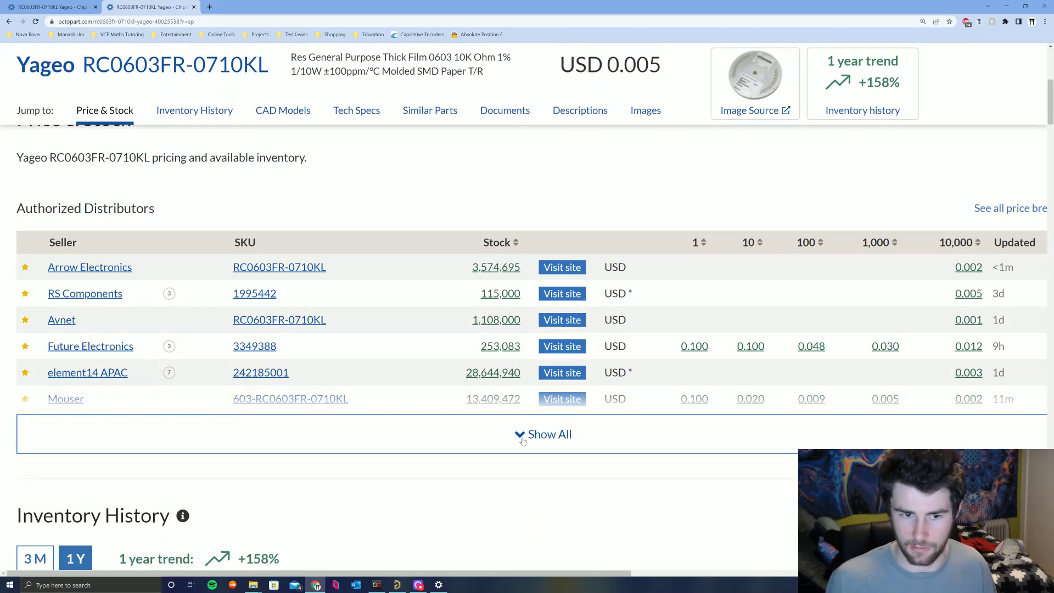
{"action": "scroll", "coordinate": [422, 424], "scroll_direction": "down", "scroll_amount": 3}
{"action": "scroll", "coordinate": [417, 407], "scroll_direction": "up", "scroll_amount": 3}
{"action": "scroll", "coordinate": [329, 373], "scroll_direction": "down", "scroll_amount": 6}
{"action": "scroll", "coordinate": [290, 349], "scroll_direction": "down", "scroll_amount": 15}
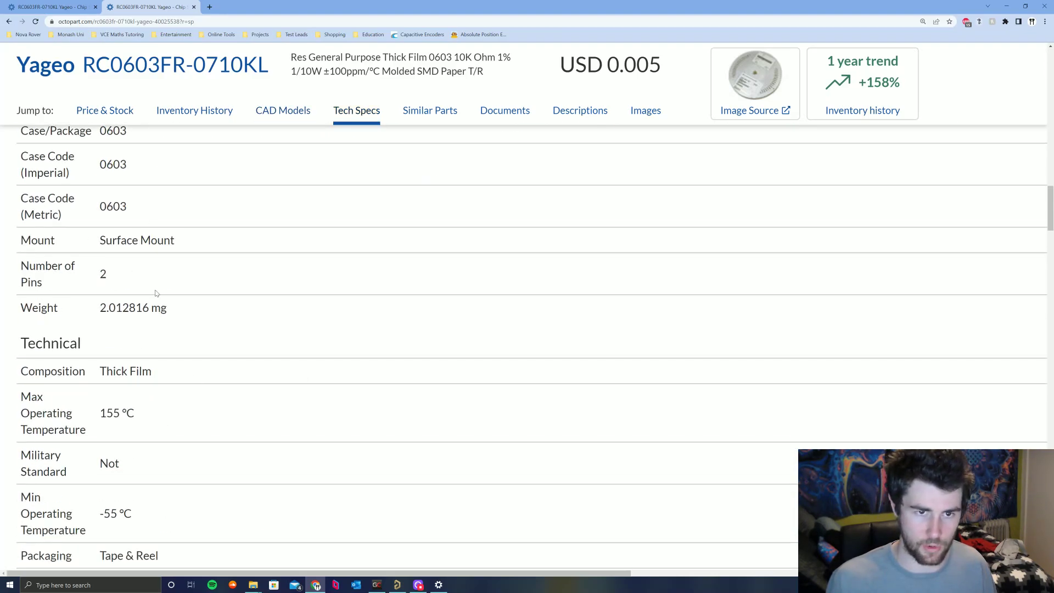
{"action": "scroll", "coordinate": [155, 294], "scroll_direction": "up", "scroll_amount": 20}
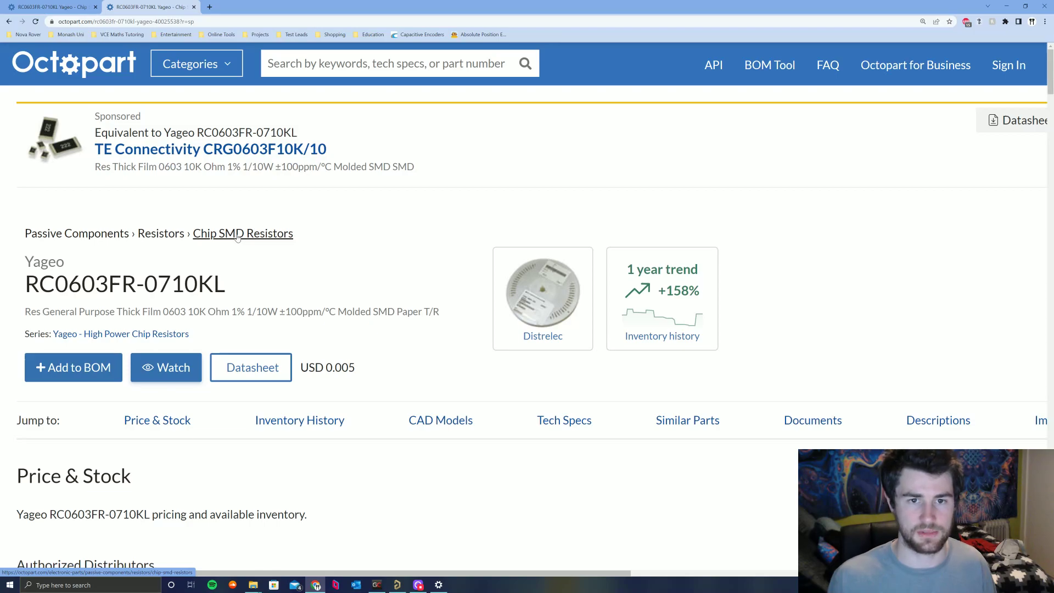
Back in Altium, browse the Passive Components > Resistors > Chip SMD Resistors server folder, then return to part results.
{"action": "left_click", "coordinate": [1007, 7]}
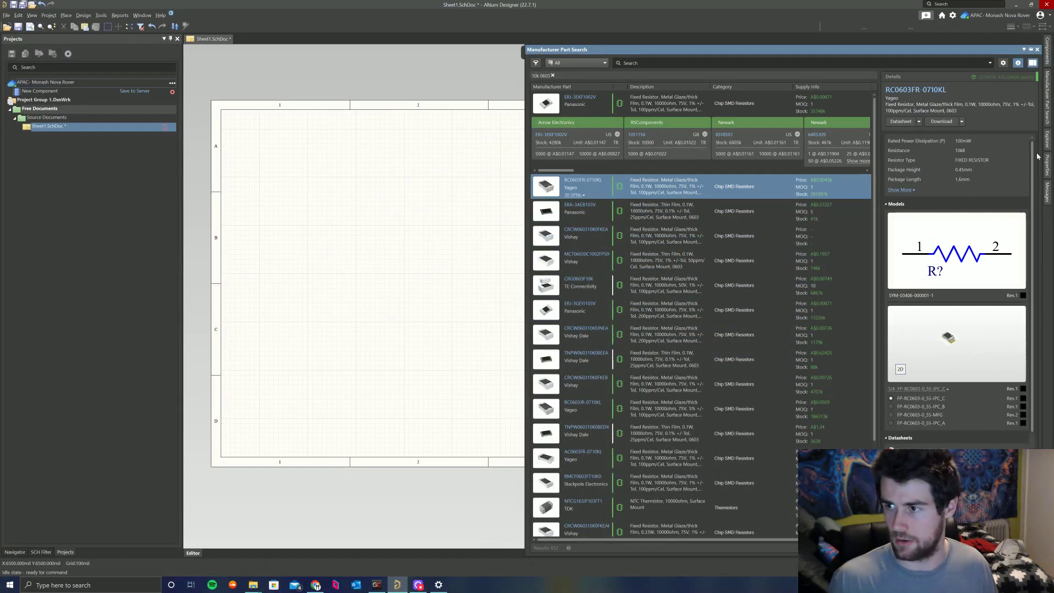
{"action": "left_click", "coordinate": [1047, 140]}
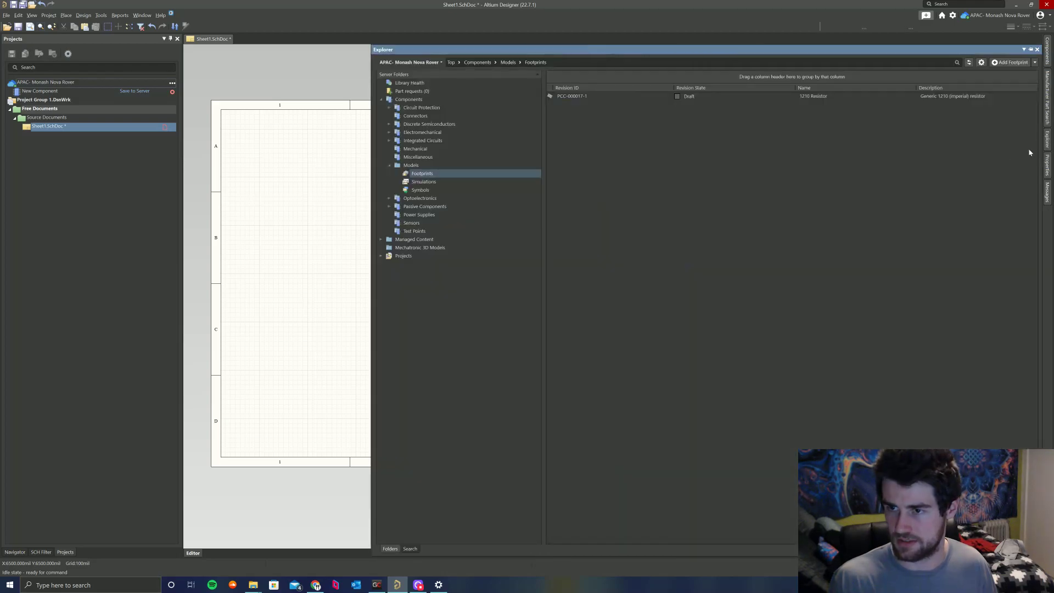
{"action": "left_click", "coordinate": [382, 99]}
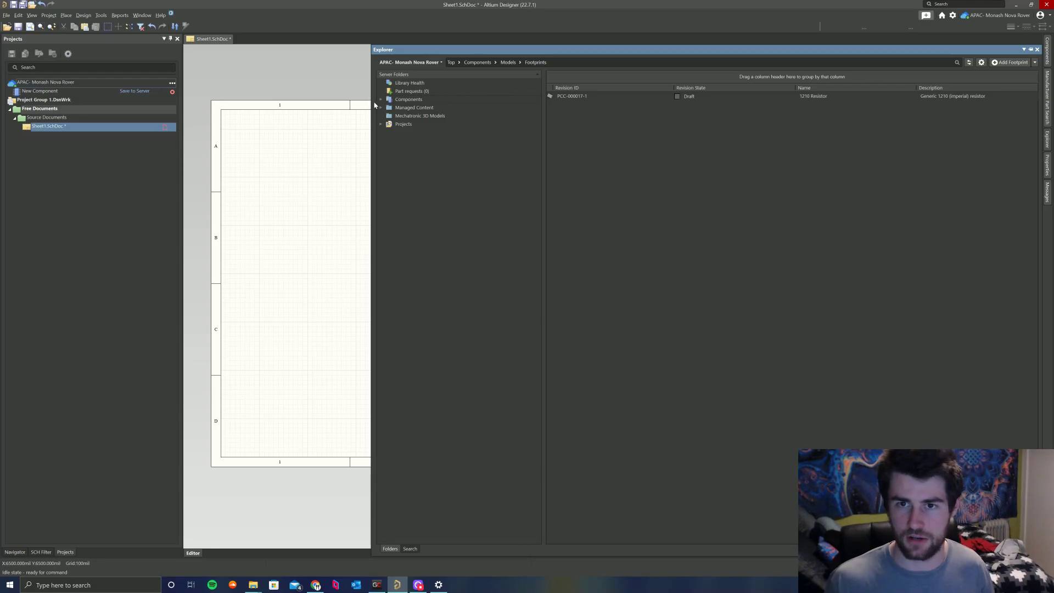
{"action": "left_click", "coordinate": [381, 100]}
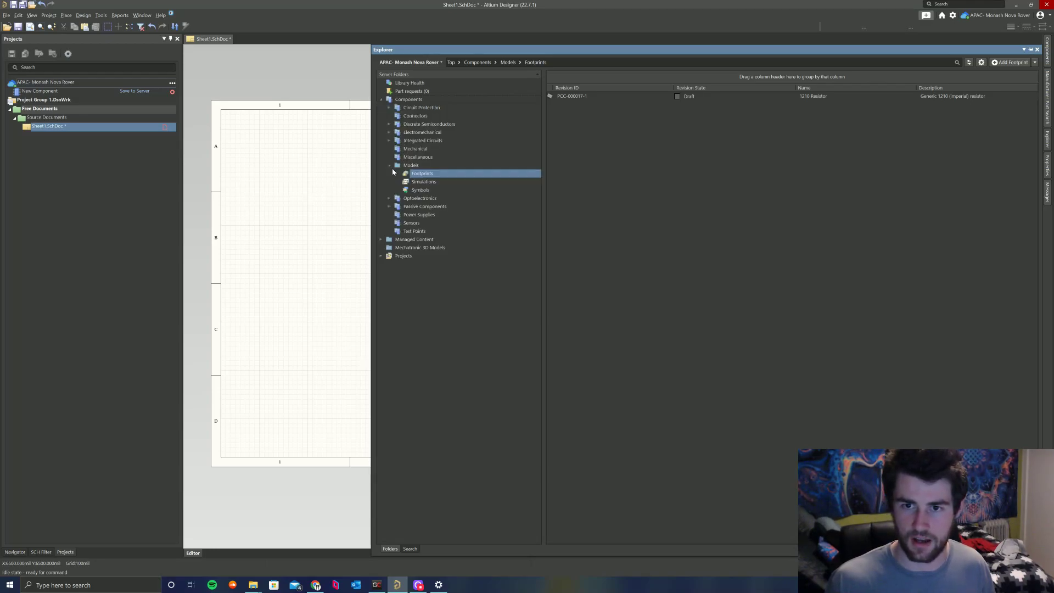
{"action": "left_click", "coordinate": [389, 165]}
{"action": "left_click", "coordinate": [389, 182]}
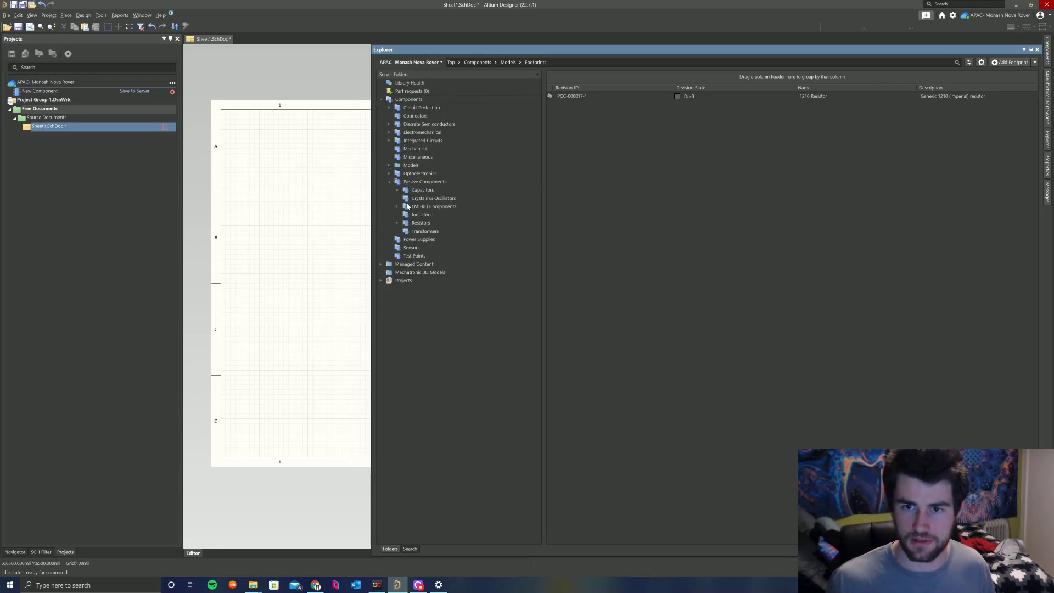
{"action": "left_click", "coordinate": [398, 223]}
{"action": "left_click", "coordinate": [434, 231]}
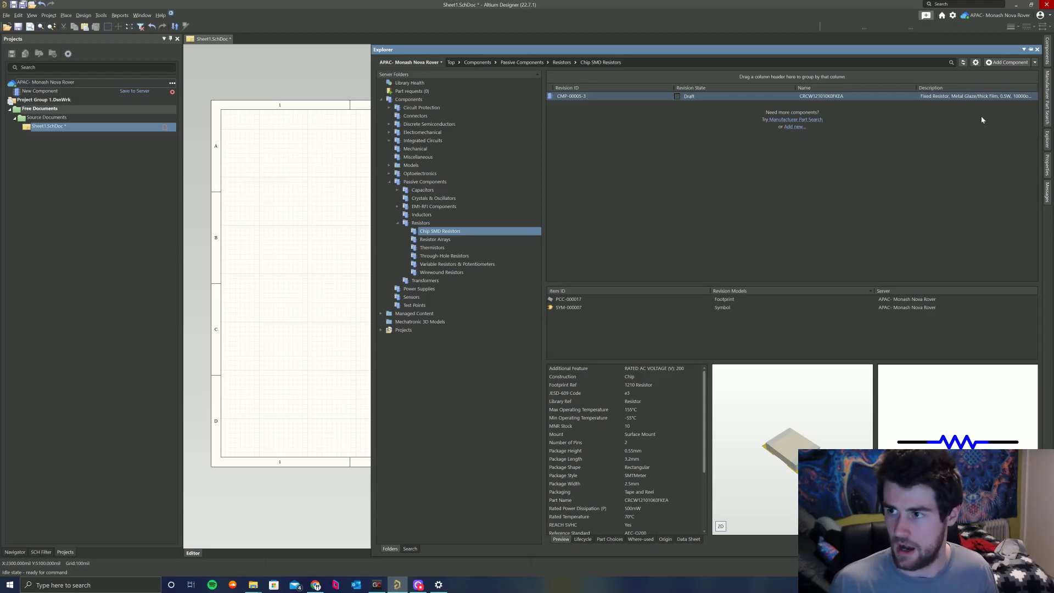
{"action": "left_click", "coordinate": [1050, 94]}
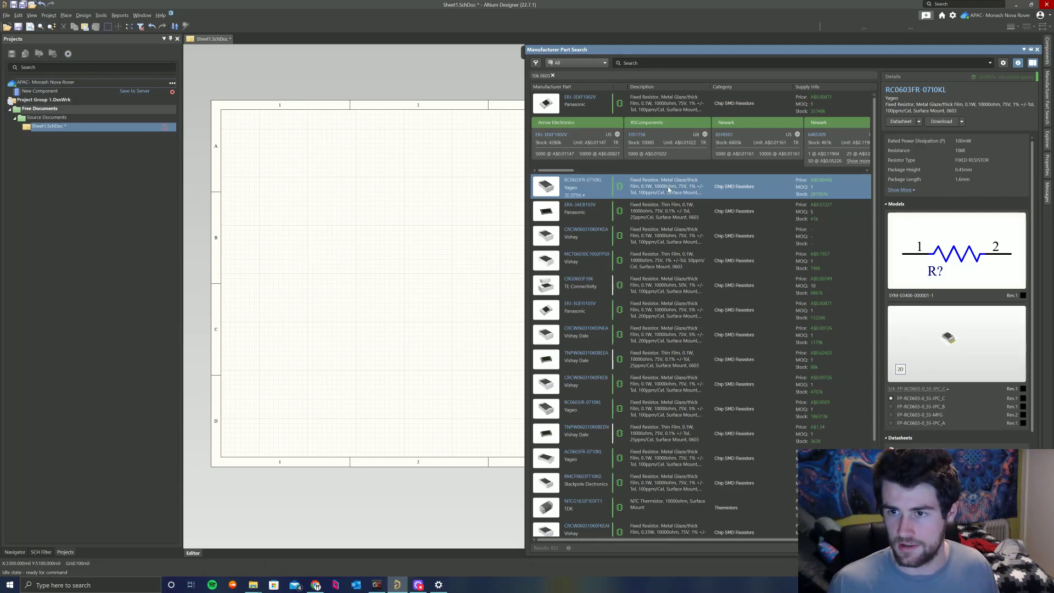
Create a new component from RC0603FR-0710KL filed under the Chip SMD Resistors category.
{"action": "right_click", "coordinate": [621, 189]}
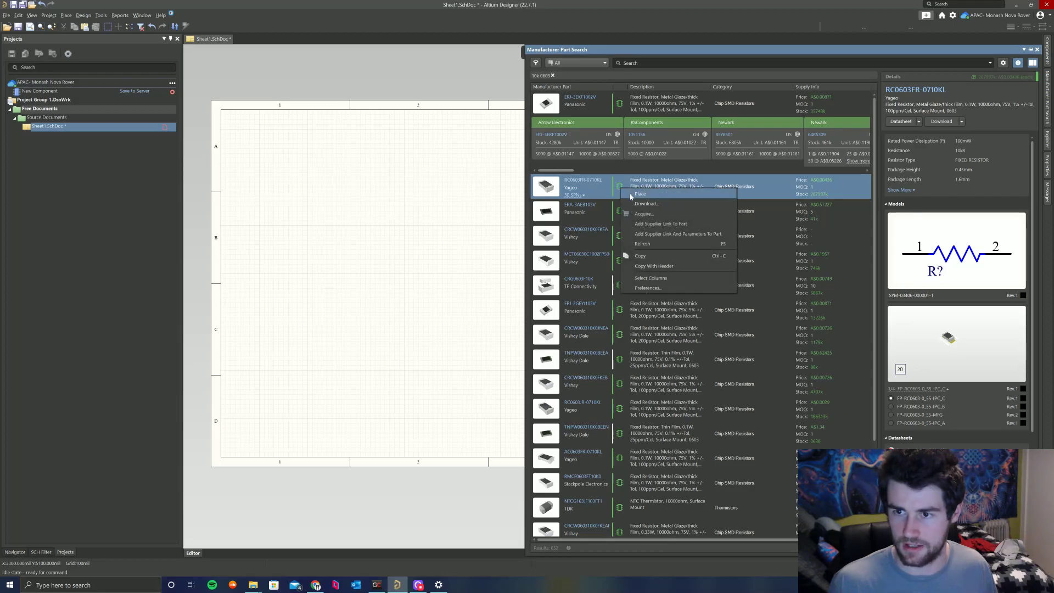
{"action": "left_click", "coordinate": [653, 214]}
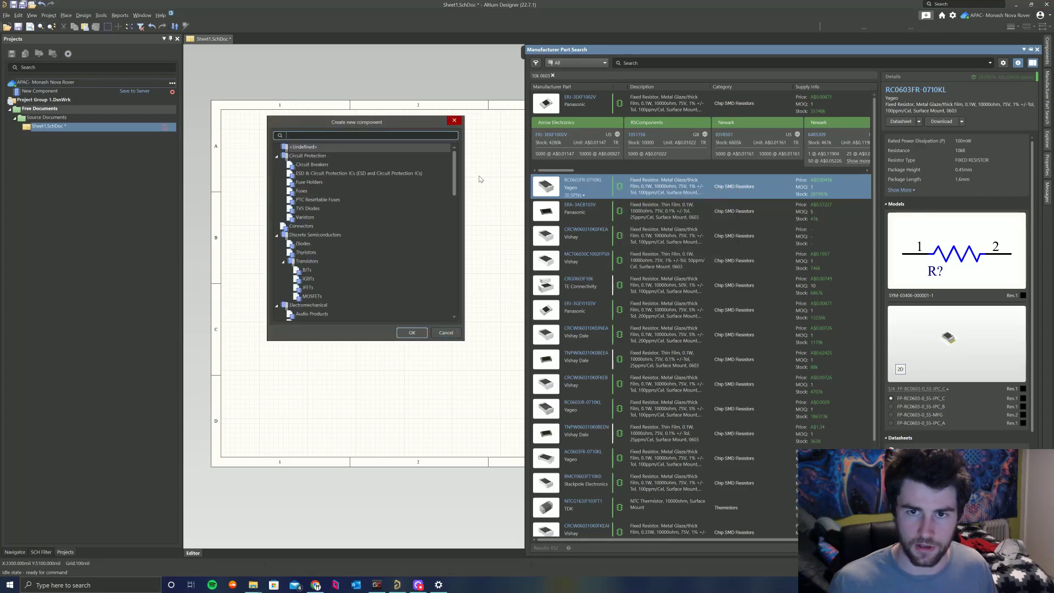
{"action": "left_click_drag", "start_coordinate": [453, 170], "coordinate": [438, 248]}
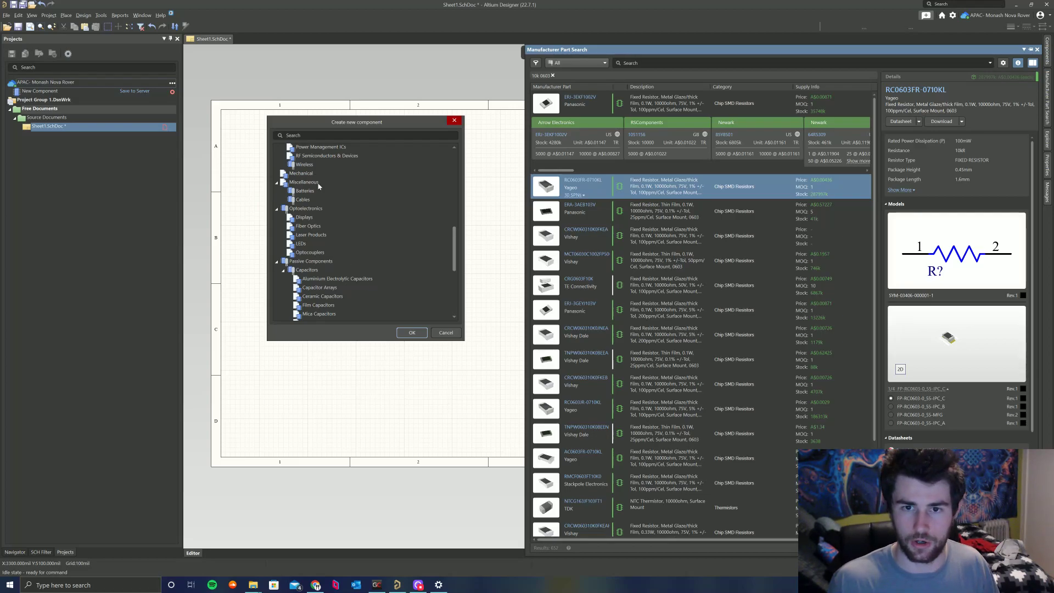
{"action": "left_click", "coordinate": [316, 585]}
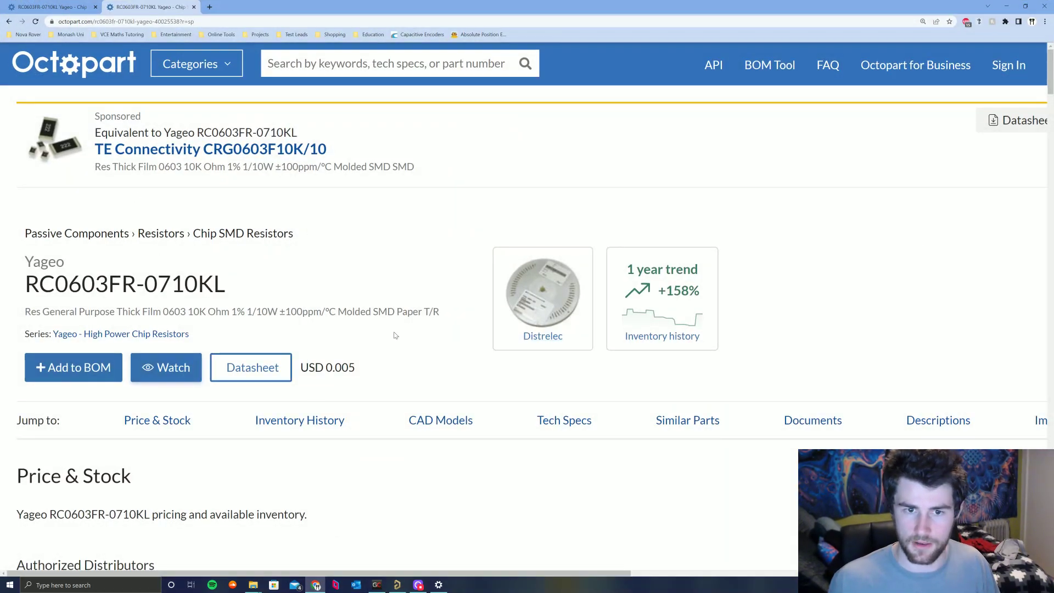
{"action": "left_click_drag", "start_coordinate": [23, 283], "coordinate": [233, 299]}
{"action": "left_click", "coordinate": [228, 280]}
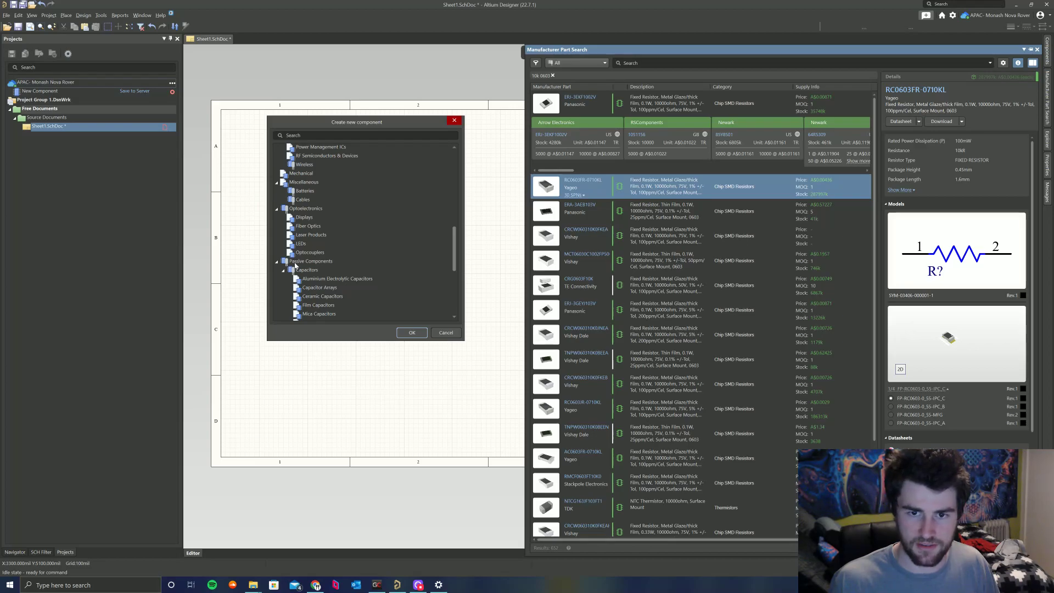
{"action": "scroll", "coordinate": [313, 276], "scroll_direction": "down", "scroll_amount": 5}
{"action": "left_click", "coordinate": [315, 279]}
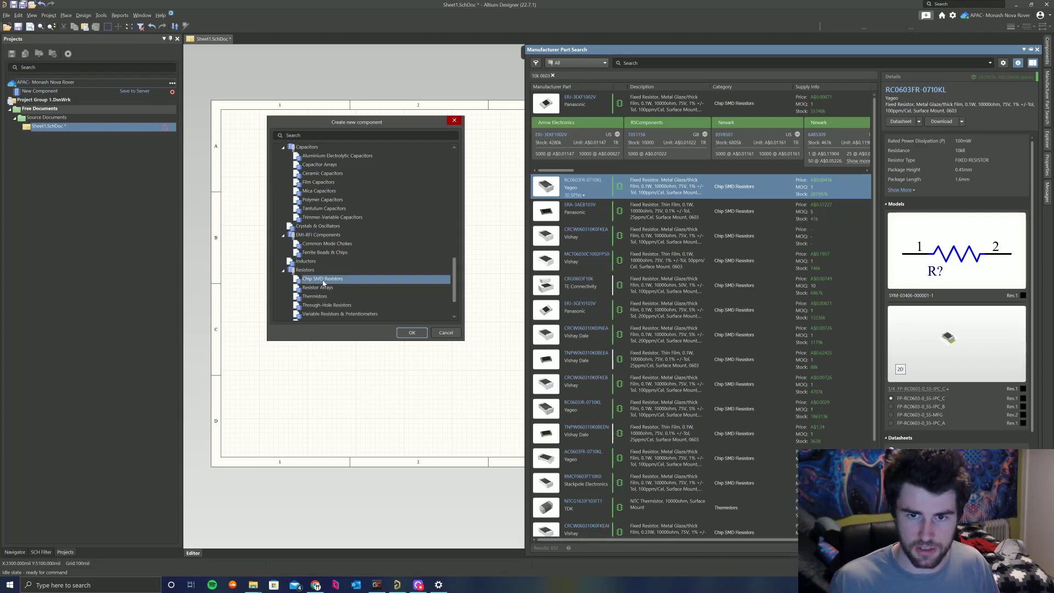
{"action": "left_click", "coordinate": [413, 333]}
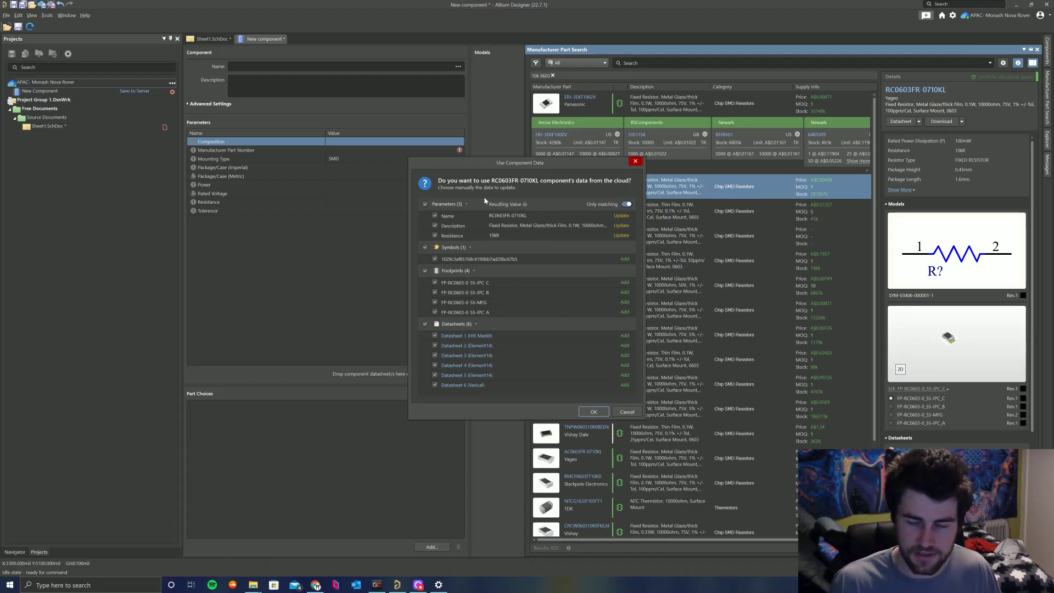
Import RC0603FR-0710KL's parameters, symbol, footprints and datasheets, then select 'Metal Glaze/thick Film' in the description.
{"action": "left_click", "coordinate": [594, 411]}
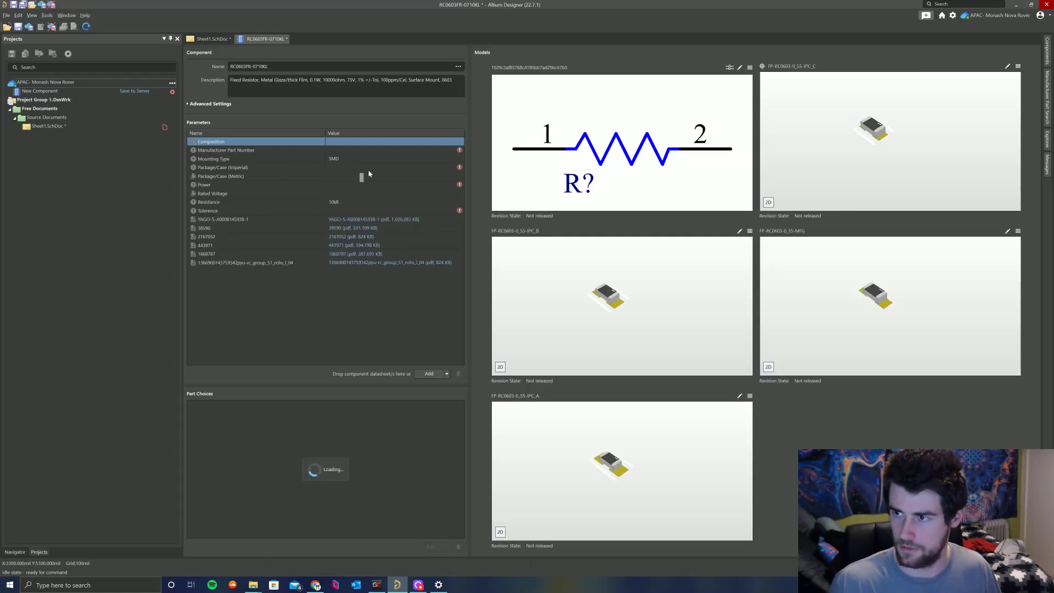
{"action": "left_click", "coordinate": [344, 141]}
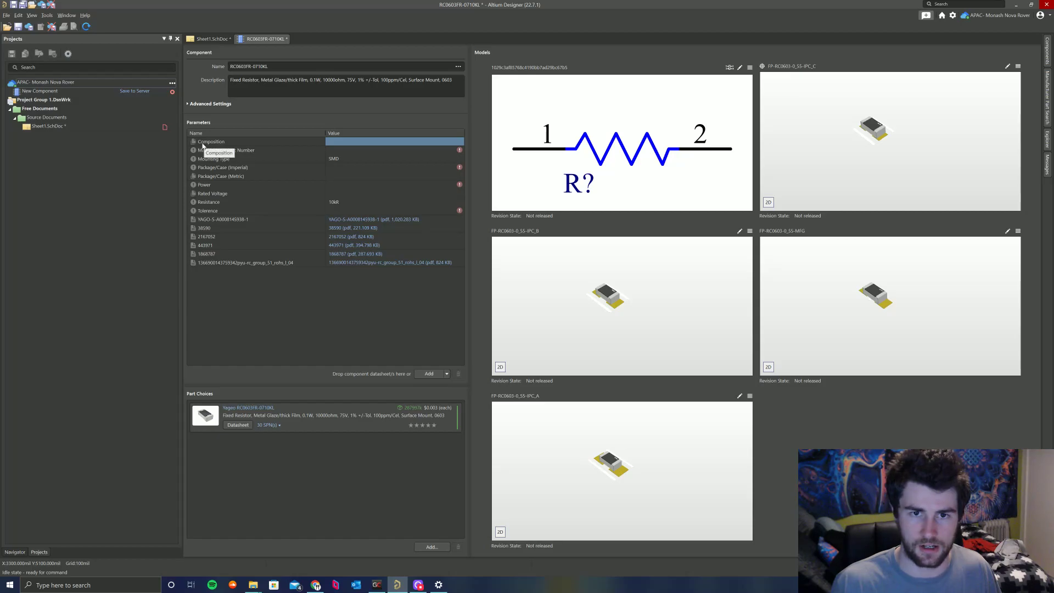
{"action": "left_click_drag", "start_coordinate": [261, 80], "coordinate": [308, 81]}
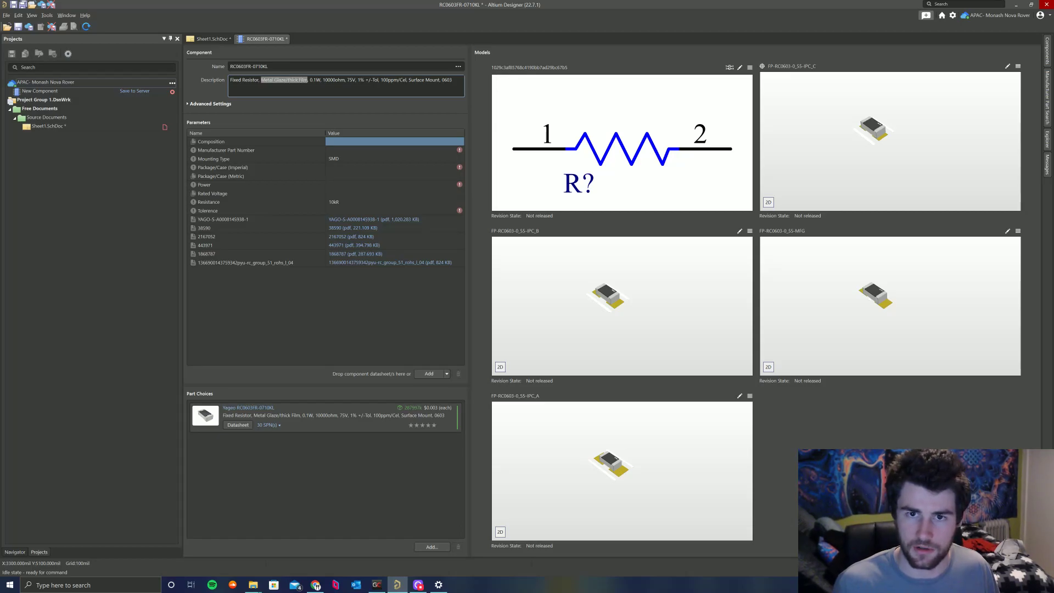
Set Composition to 'Metal Glaze/thick Film' and Manufacturer Part Number to RC0603FR-0710KL.
{"action": "left_click", "coordinate": [363, 143]}
{"action": "key", "text": "ctrl+v"}
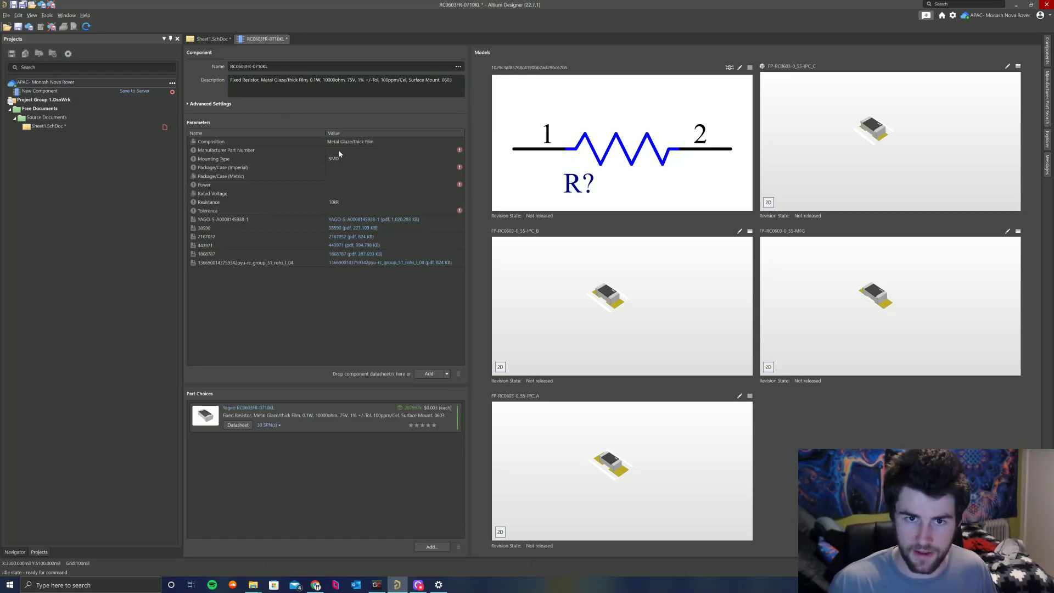
{"action": "left_click", "coordinate": [341, 151]}
{"action": "left_click", "coordinate": [249, 66]}
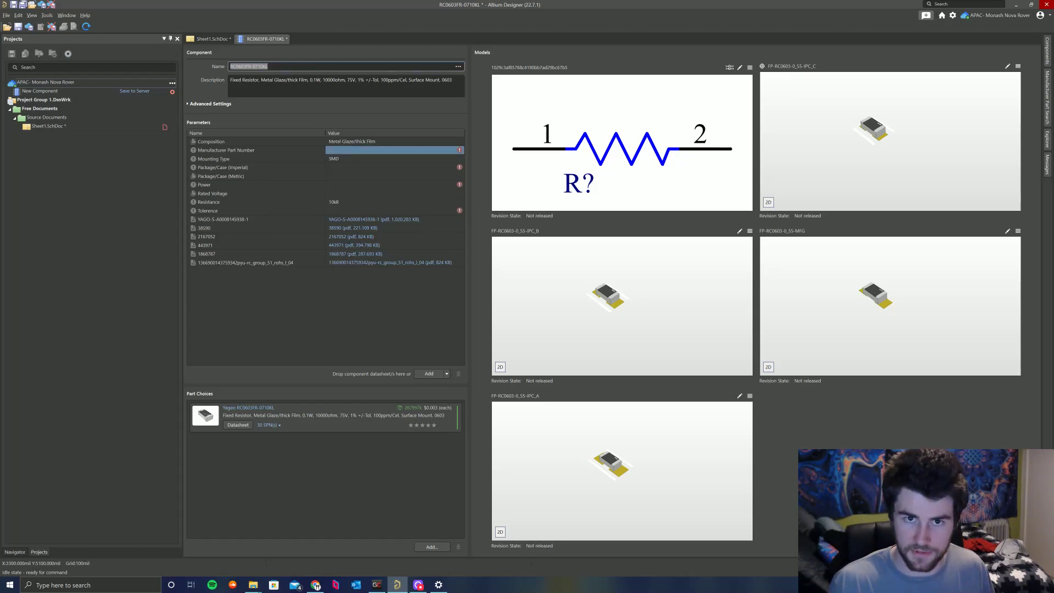
{"action": "left_click", "coordinate": [341, 150]}
{"action": "key", "text": "ctrl+v"}
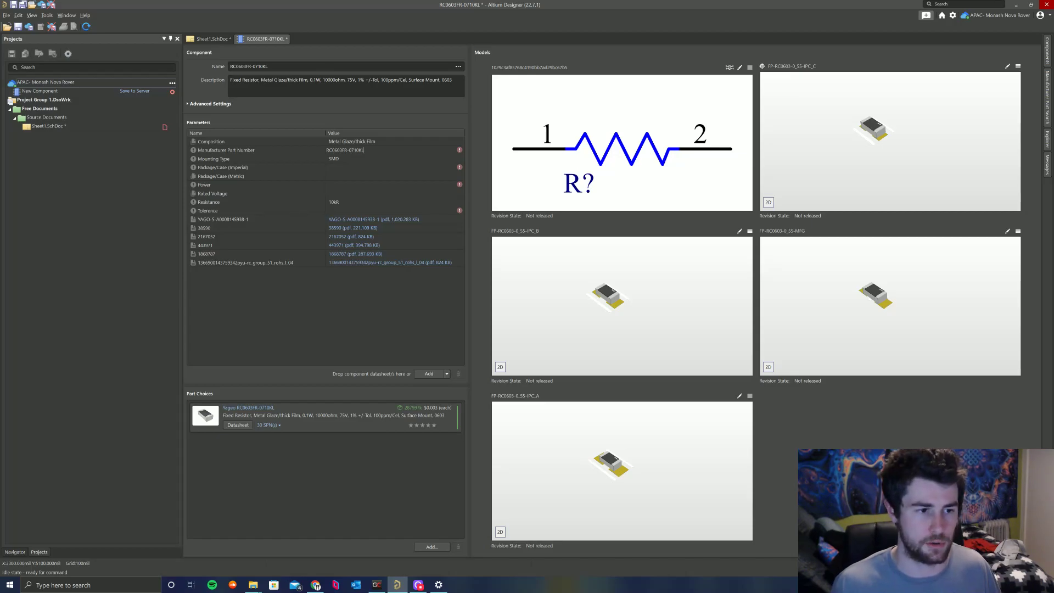
Delete '100ppm/Cel' and its trailing comma from the component description.
{"action": "left_click", "coordinate": [407, 80]}
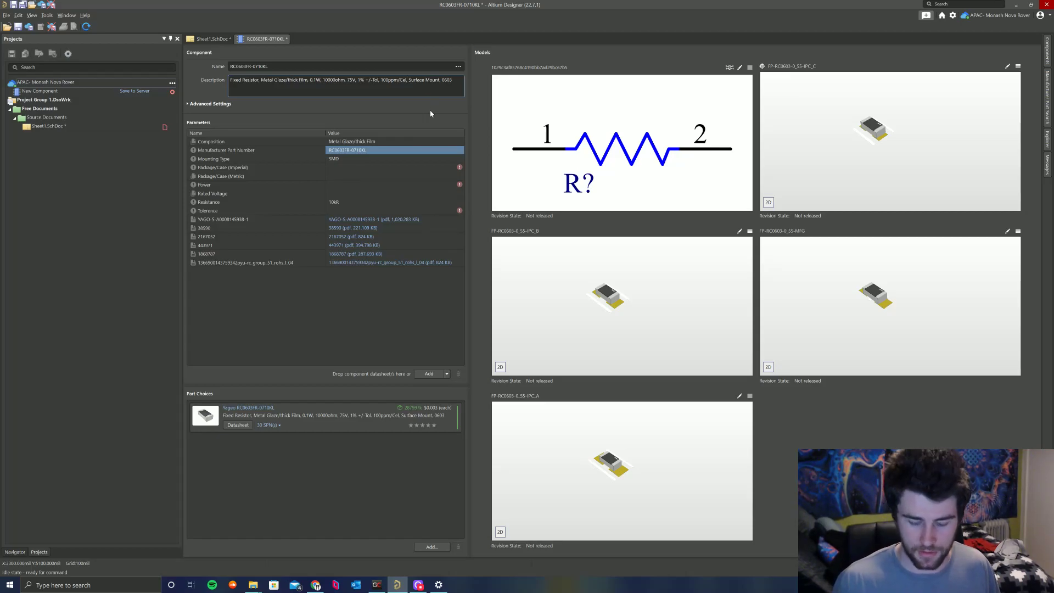
{"action": "key", "text": "BackSpace"}
{"action": "key", "text": "BackSpace"}
{"action": "key", "text": "BackSpace"}
{"action": "key", "text": "BackSpace"}
{"action": "key", "text": "BackSpace"}
{"action": "key", "text": "BackSpace"}
{"action": "key", "text": "BackSpace"}
{"action": "key", "text": "BackSpace"}
{"action": "key", "text": "BackSpace"}
{"action": "key", "text": "BackSpace"}
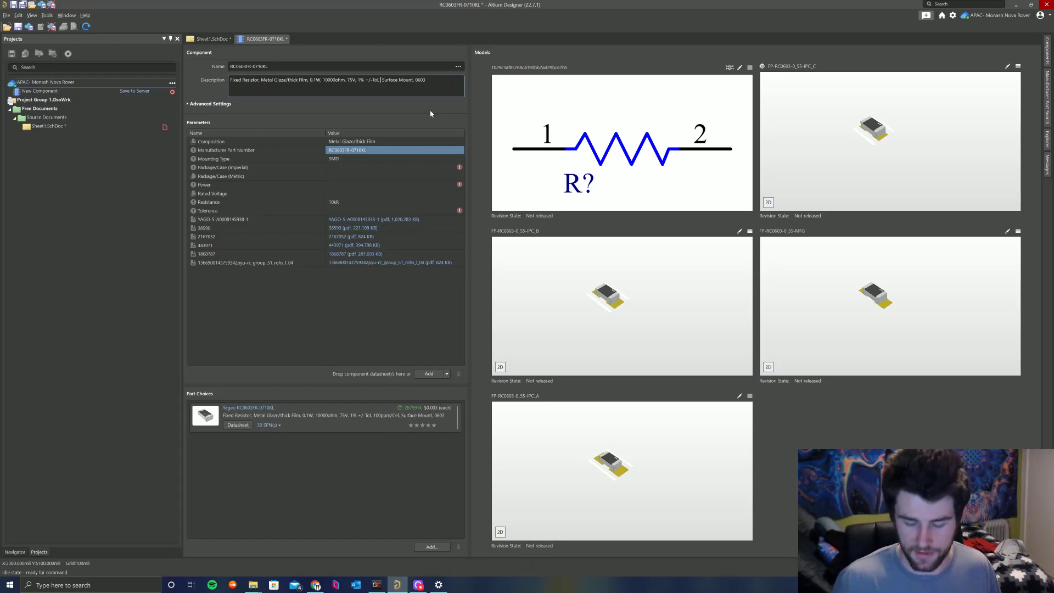
{"action": "key", "text": "BackSpace"}
{"action": "key", "text": "BackSpace"}
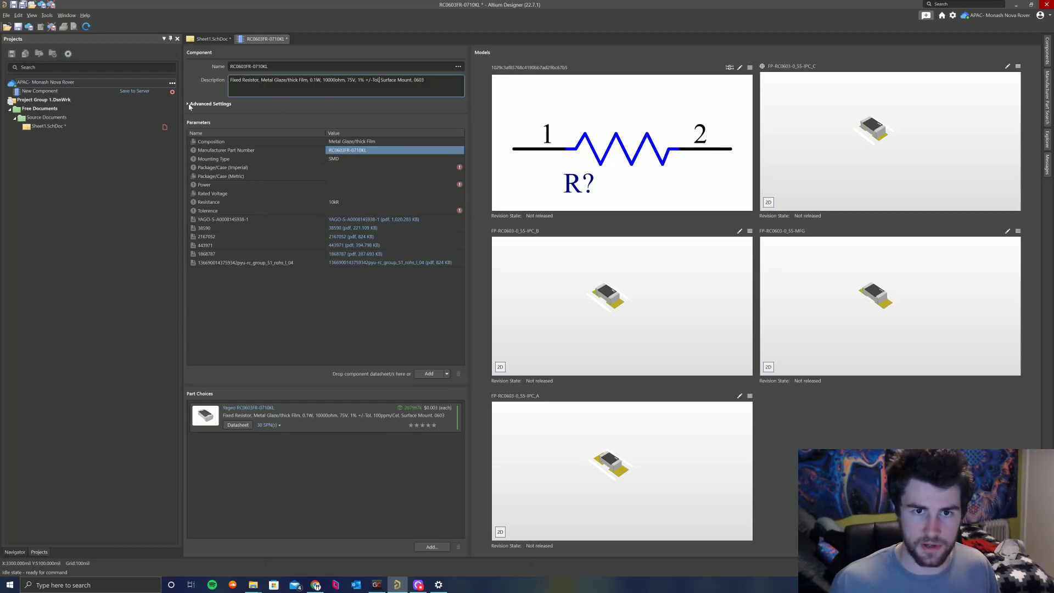
Show the advanced settings and set Package/Case (Imperial) to 0603.
{"action": "left_click", "coordinate": [212, 103]}
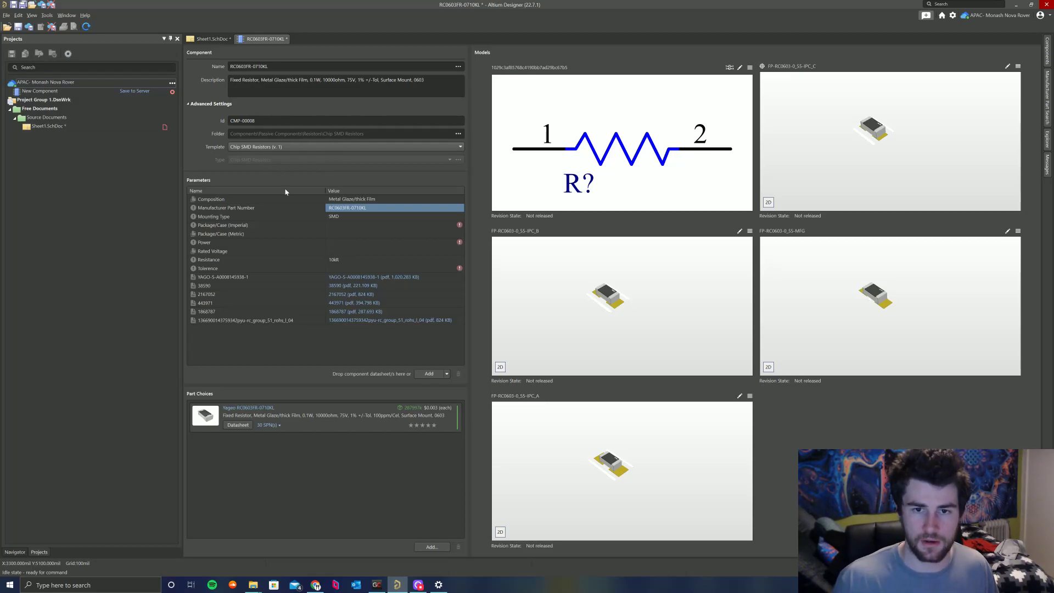
{"action": "left_click", "coordinate": [327, 228]}
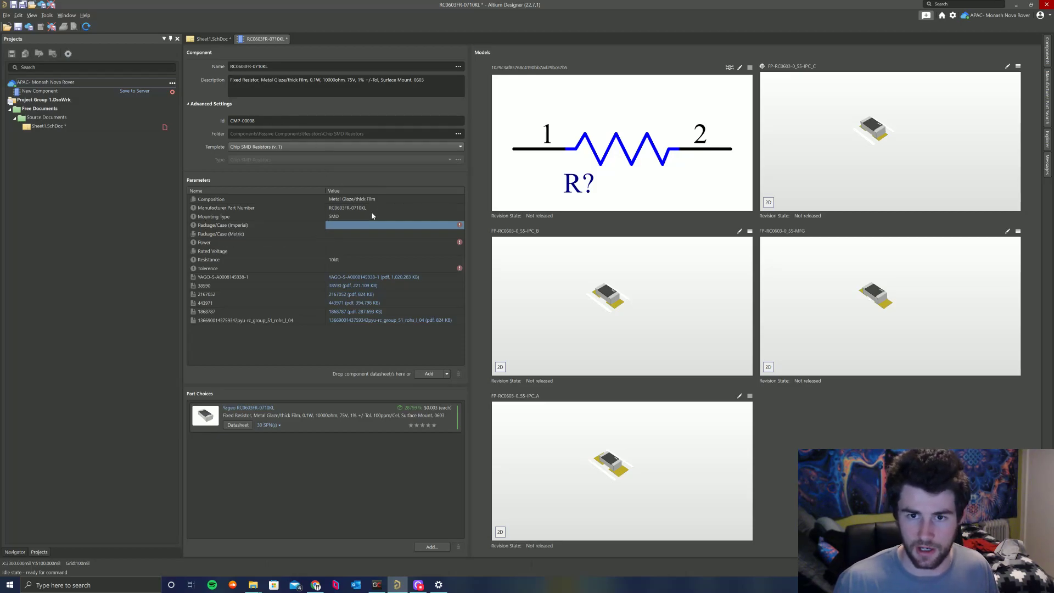
{"action": "left_click", "coordinate": [348, 227]}
{"action": "type", "text": "0603"}
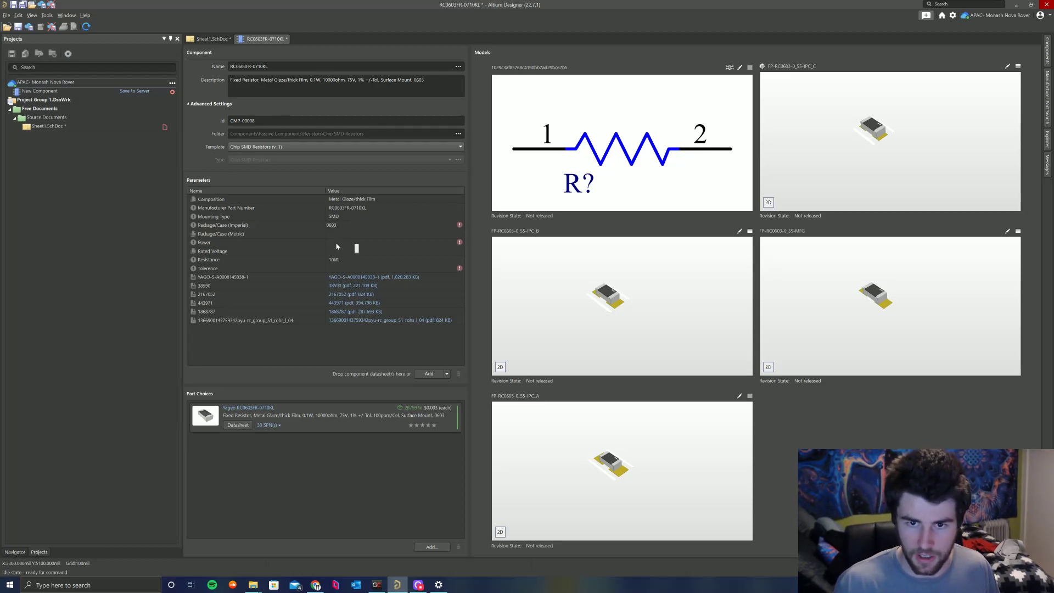
{"action": "left_click", "coordinate": [321, 234]}
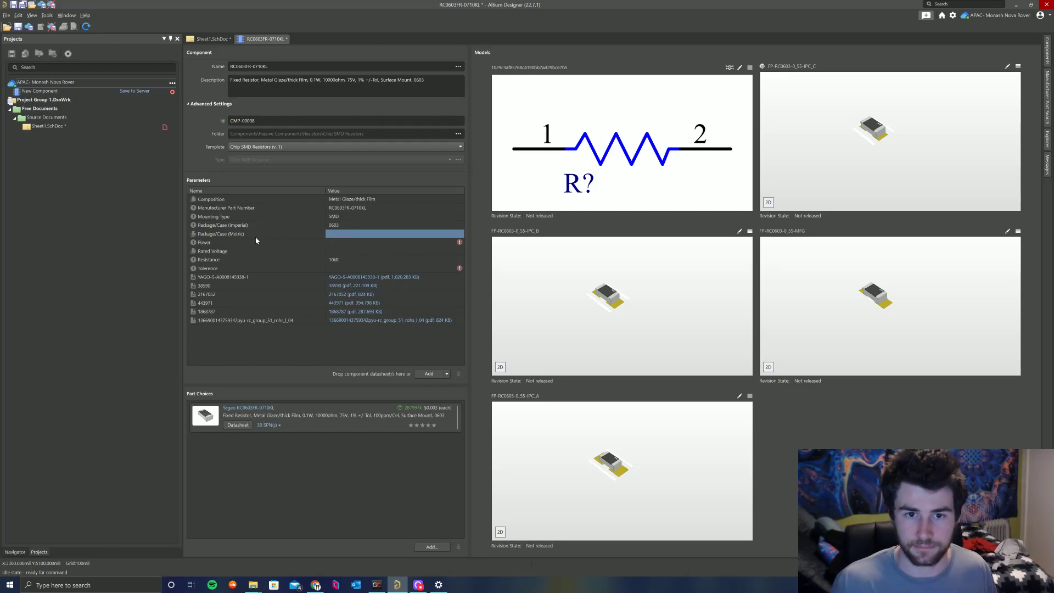
Set Power to 0.1 (100mW), Rated Voltage to 75V and tolerance to 1%.
{"action": "left_click", "coordinate": [329, 246]}
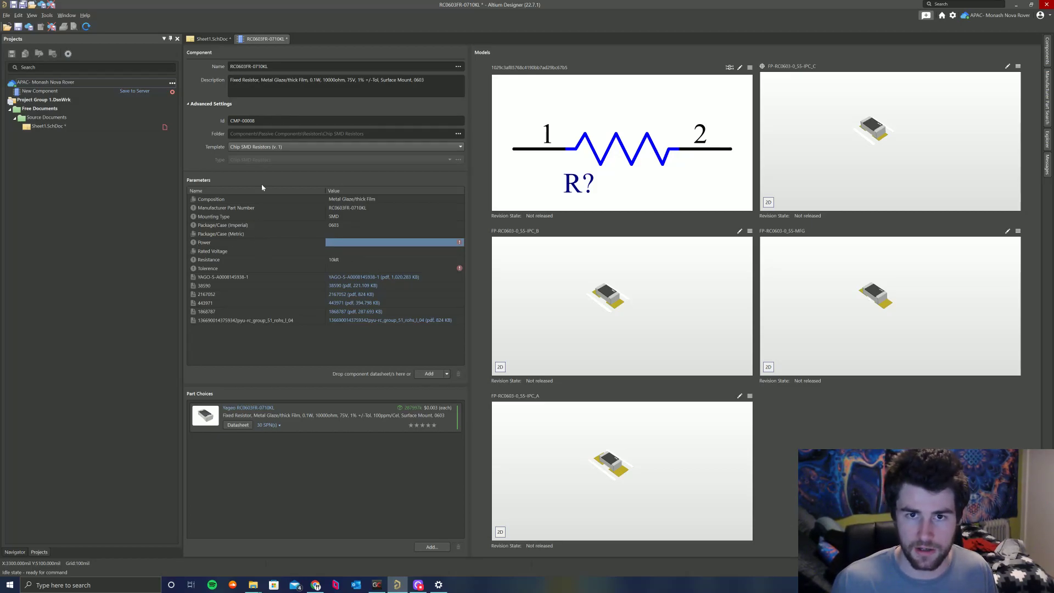
{"action": "type", "text": "0.1"}
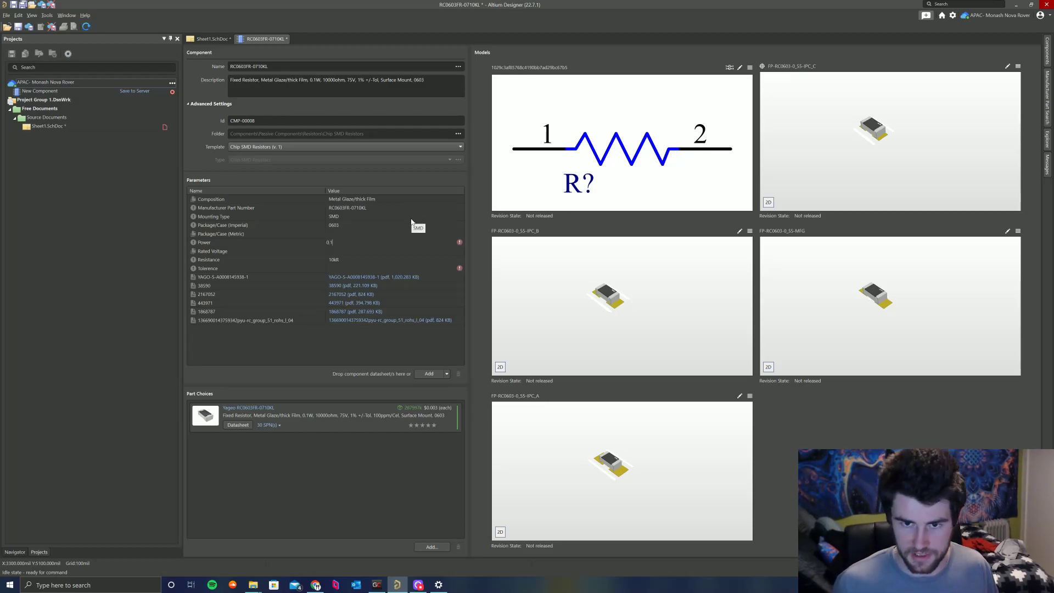
{"action": "key", "text": "Return"}
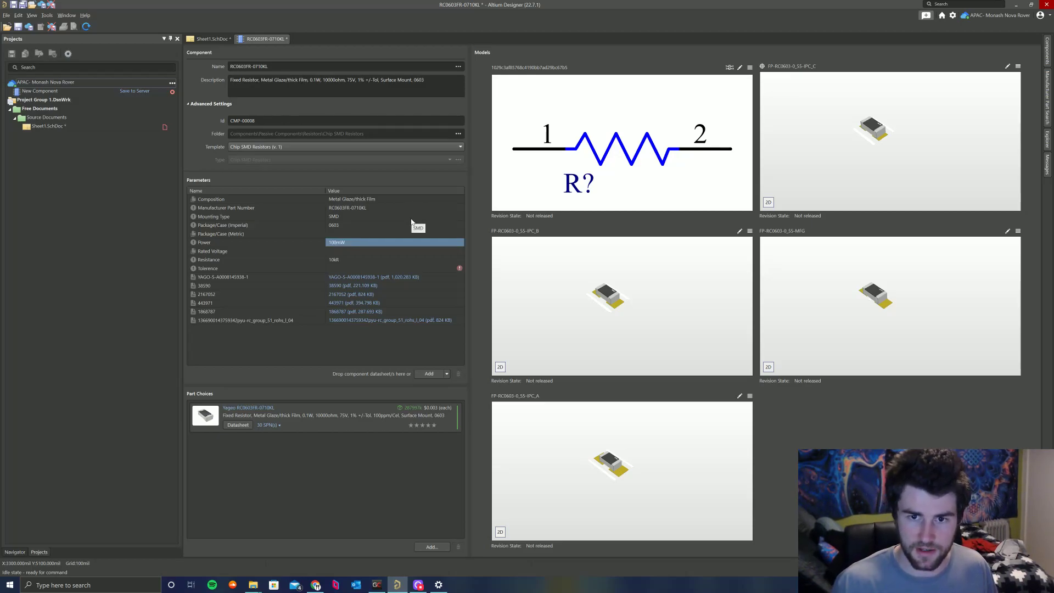
{"action": "left_click", "coordinate": [347, 253]}
{"action": "type", "text": "75"}
{"action": "key", "text": "Return"}
{"action": "left_click", "coordinate": [334, 270]}
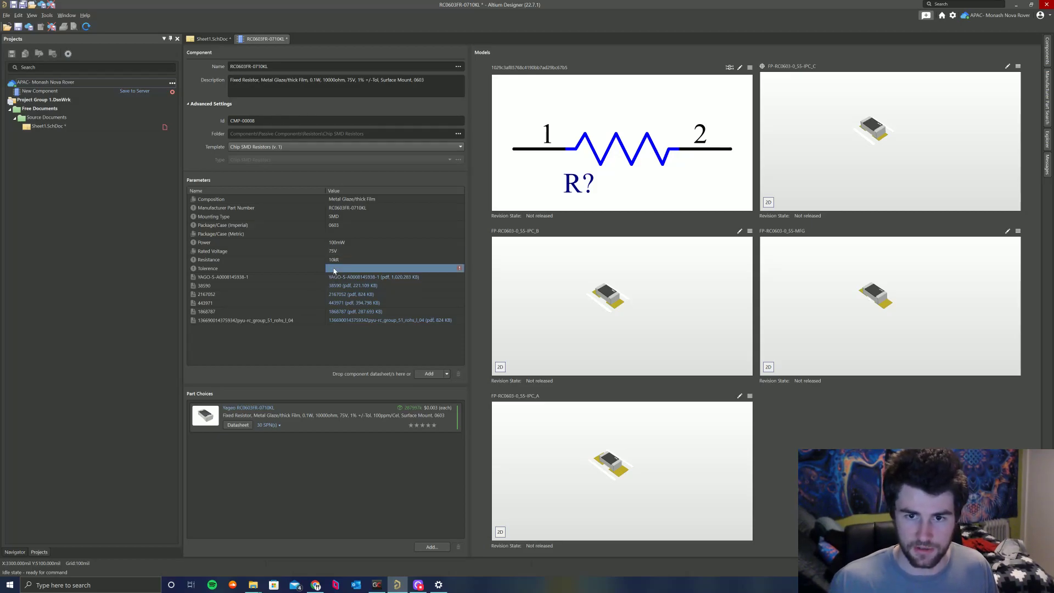
{"action": "type", "text": "1%"}
{"action": "key", "text": "Return"}
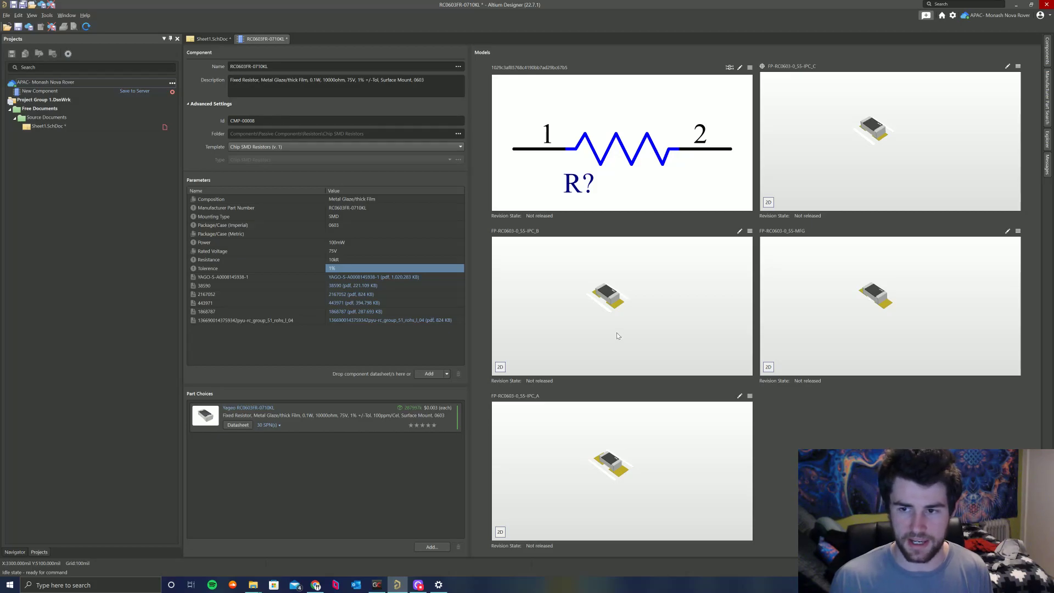
Remove the IPC_C, MFG and IPC_A footprint models, keeping only FP-RC0603-0_55-IPC_B.
{"action": "left_click", "coordinate": [1018, 65]}
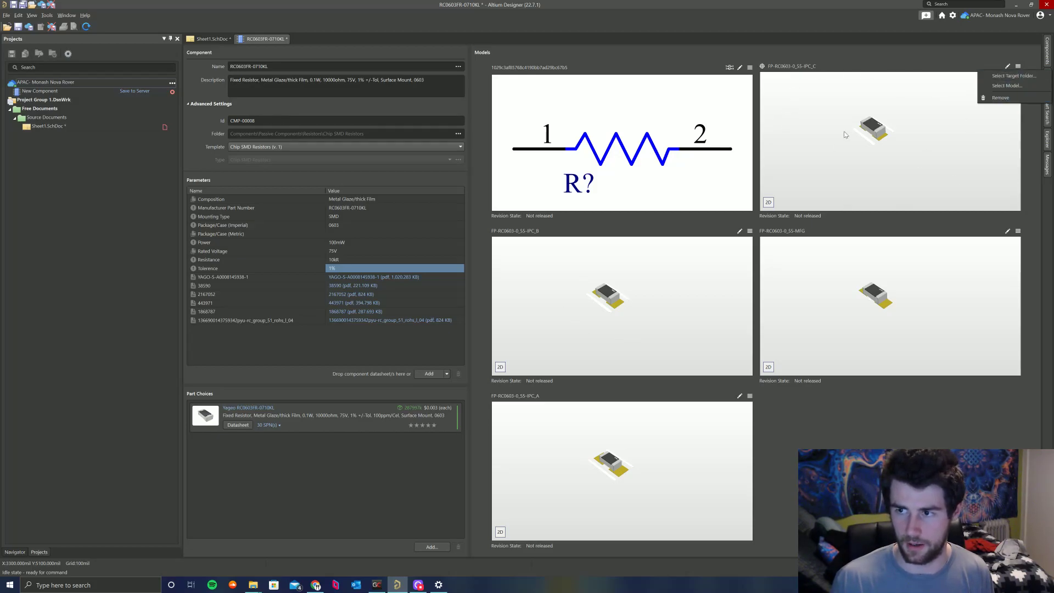
{"action": "left_click", "coordinate": [1000, 98]}
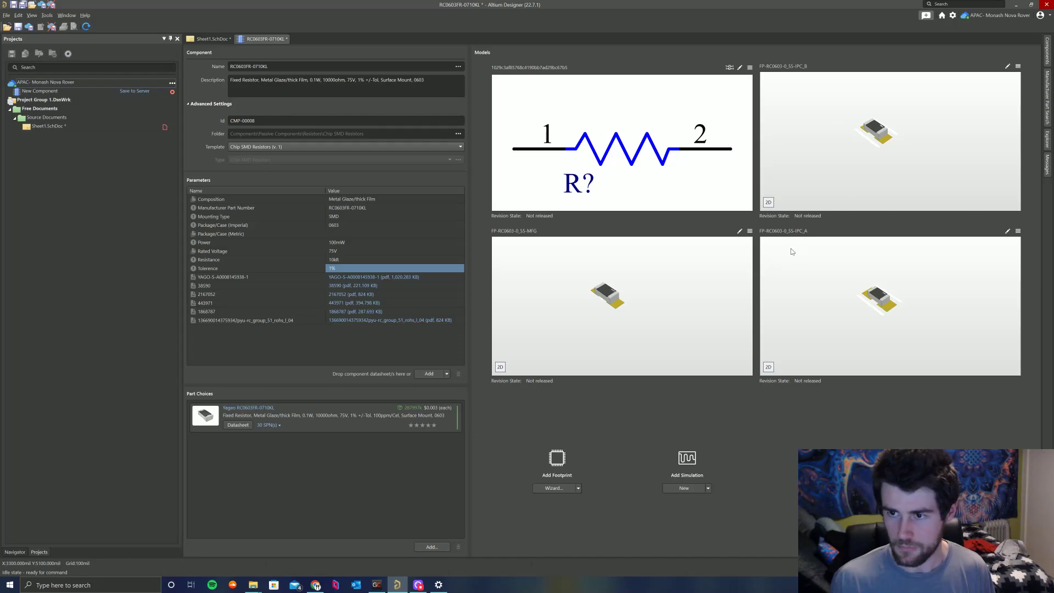
{"action": "left_click", "coordinate": [750, 231]}
{"action": "left_click", "coordinate": [765, 277]}
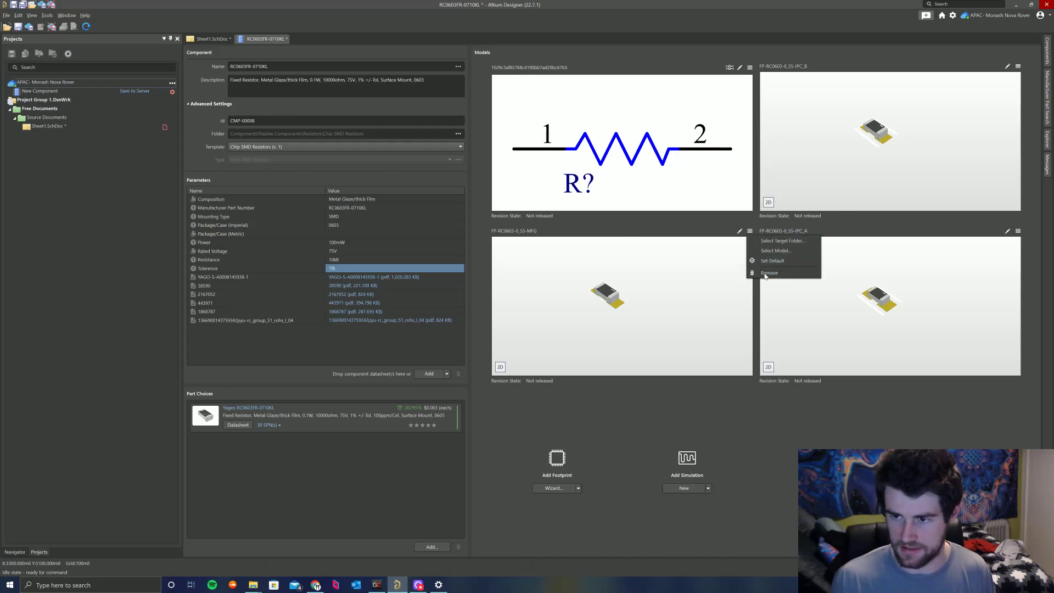
{"action": "left_click", "coordinate": [750, 231]}
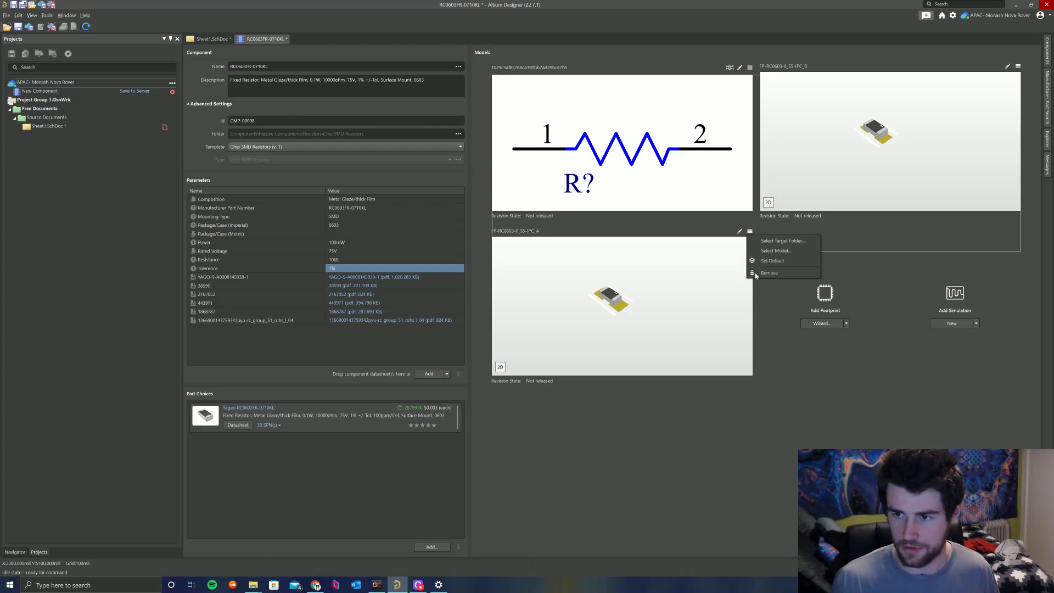
{"action": "left_click", "coordinate": [765, 273]}
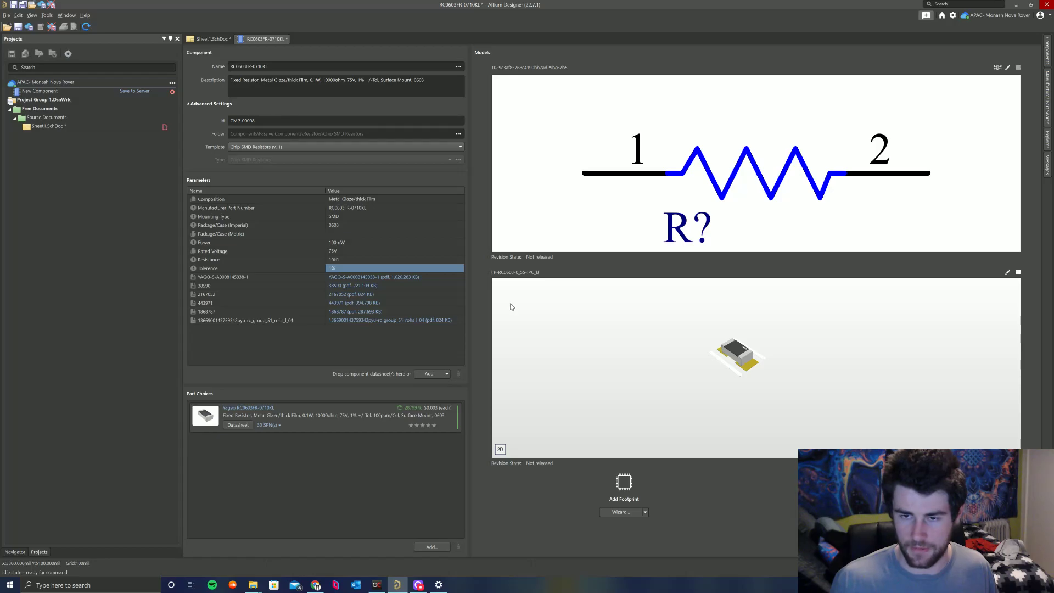
{"action": "left_click", "coordinate": [645, 512]}
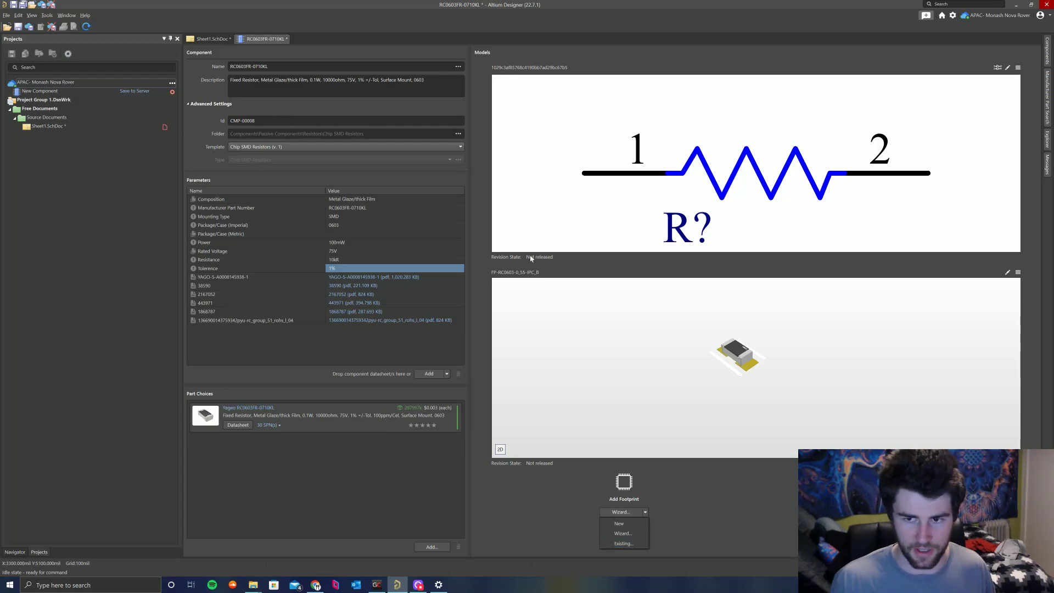
{"action": "left_click", "coordinate": [604, 318]}
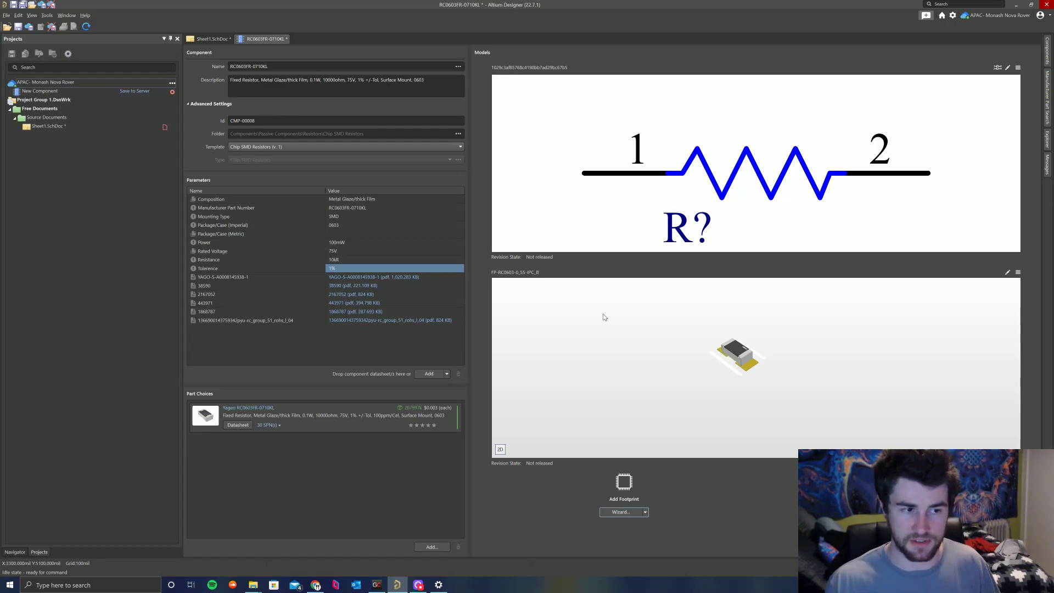
{"action": "left_click", "coordinate": [647, 513]}
{"action": "left_click", "coordinate": [629, 544]}
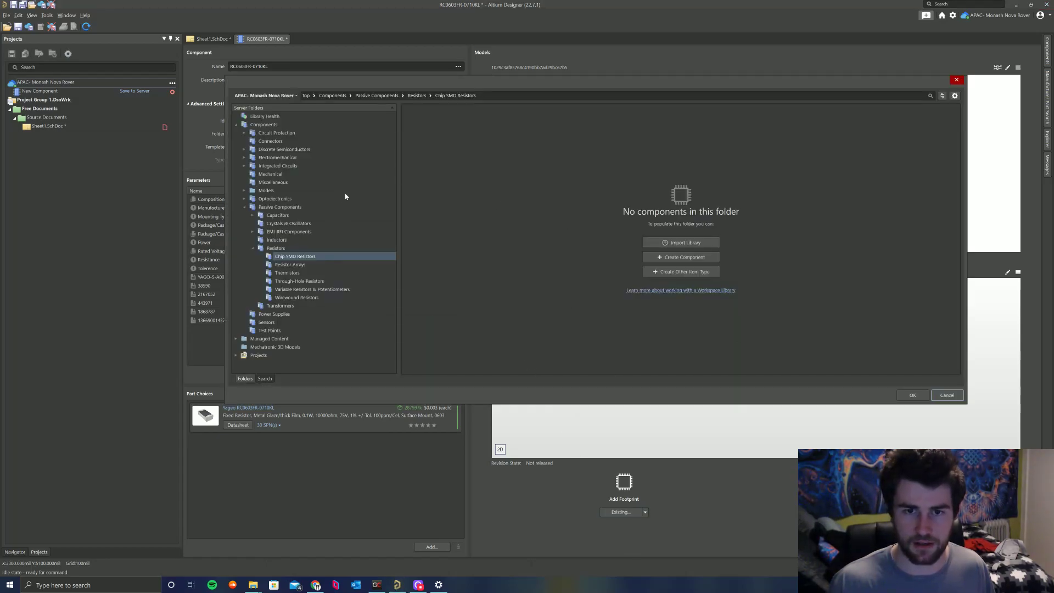
{"action": "left_click", "coordinate": [245, 207]}
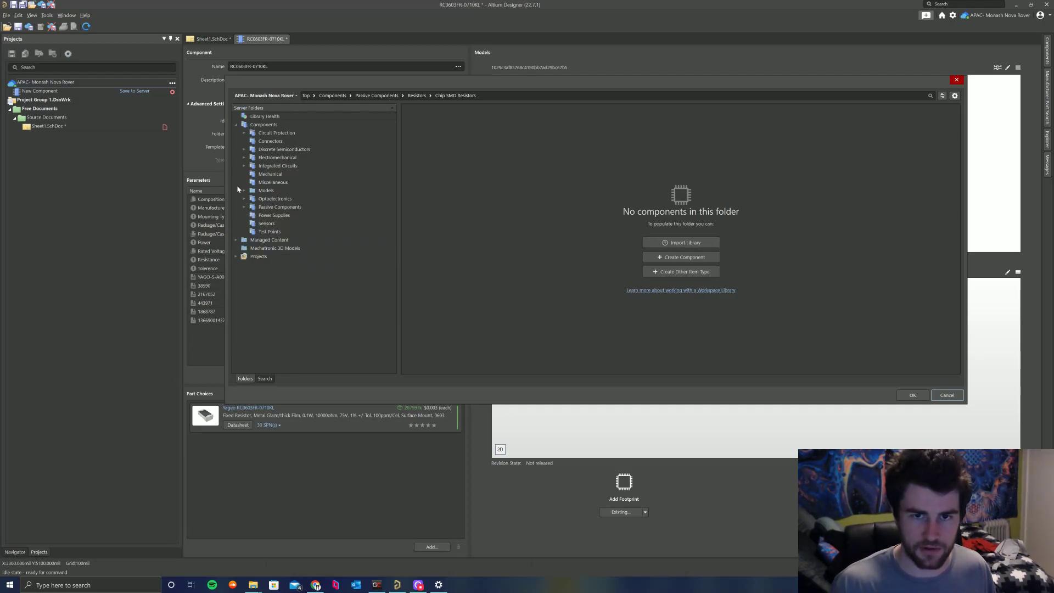
{"action": "left_click_drag", "start_coordinate": [242, 190], "coordinate": [245, 191]}
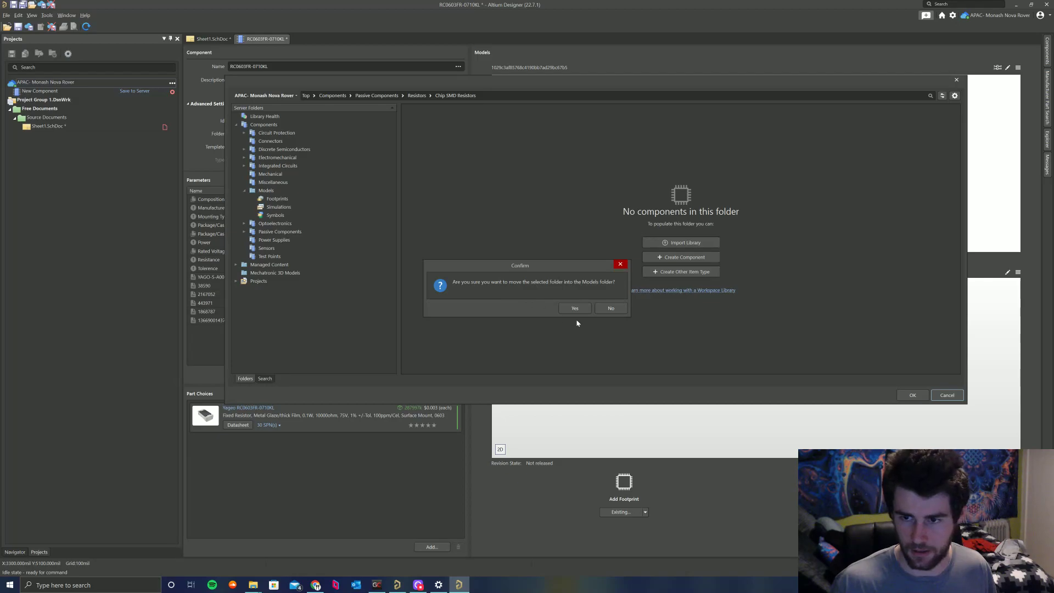
{"action": "left_click", "coordinate": [610, 308]}
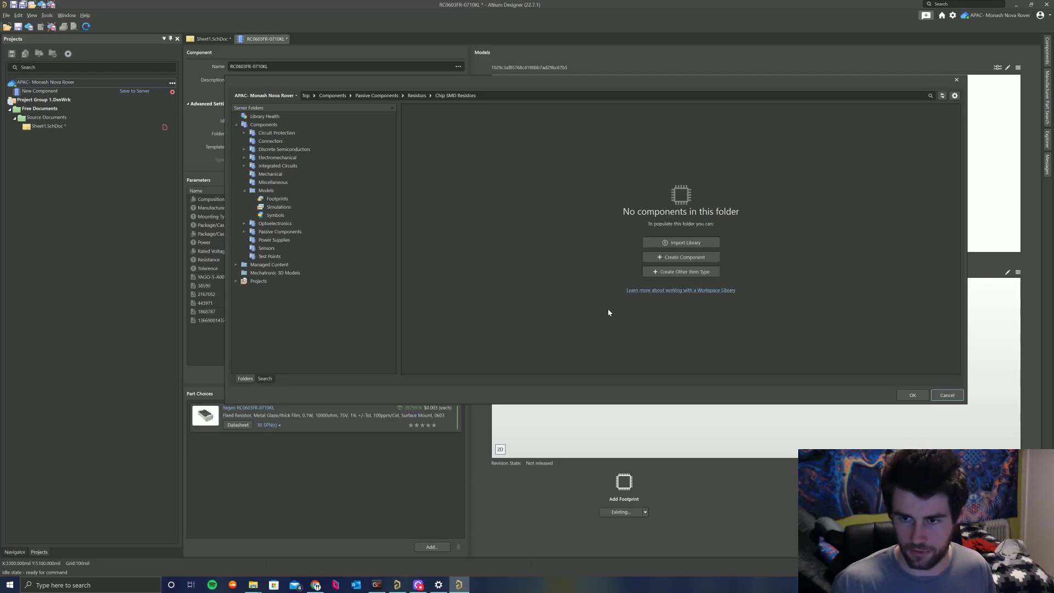
{"action": "left_click", "coordinate": [276, 199]}
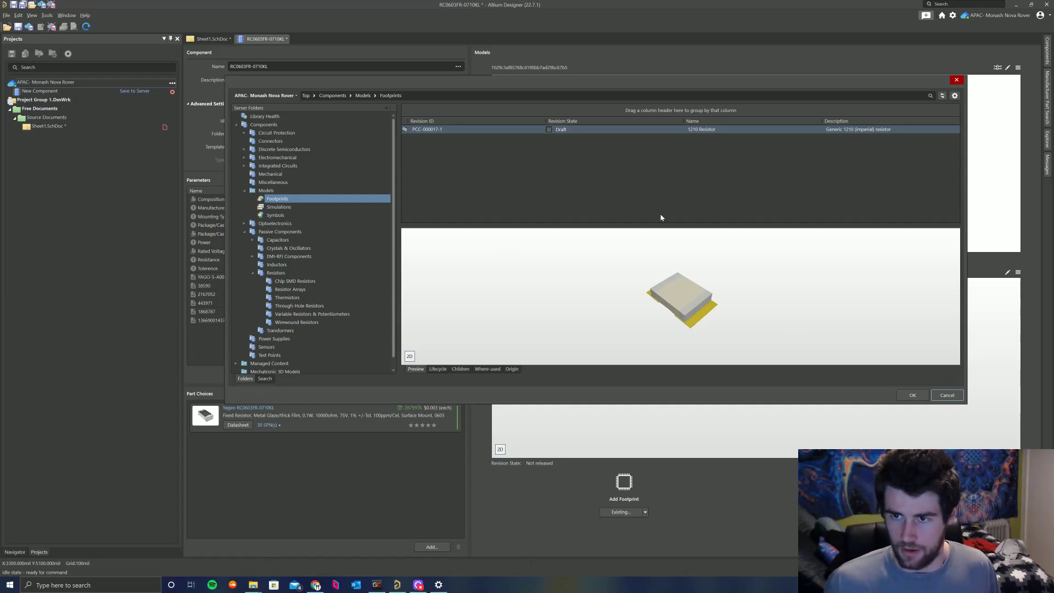
{"action": "left_click", "coordinate": [939, 395]}
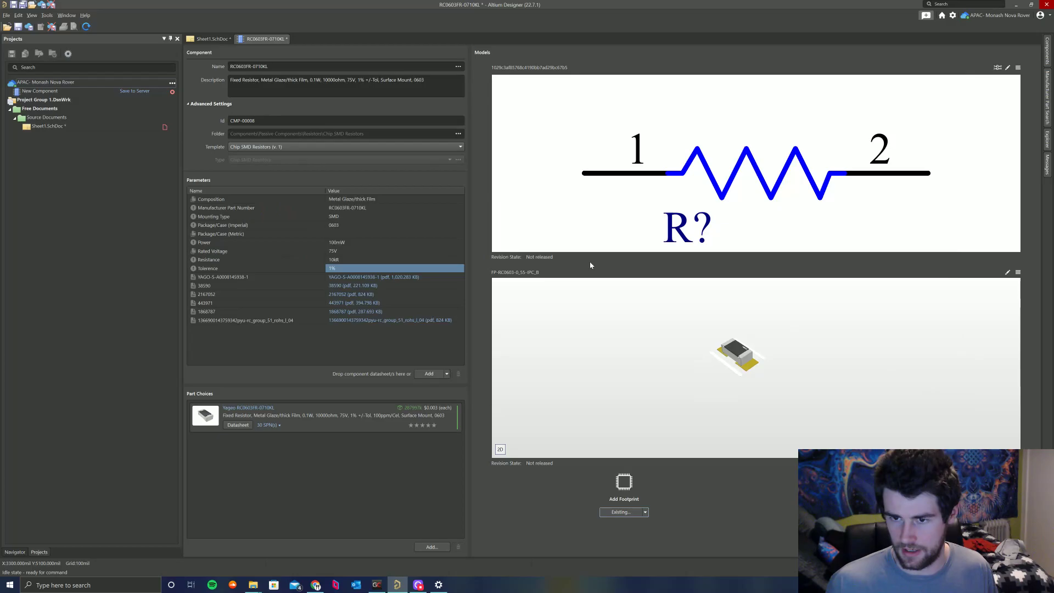
Rename the footprint '0603 Resistor' with description 'Generic 0603 (Imperial) resistor'.
{"action": "left_click", "coordinate": [1008, 273]}
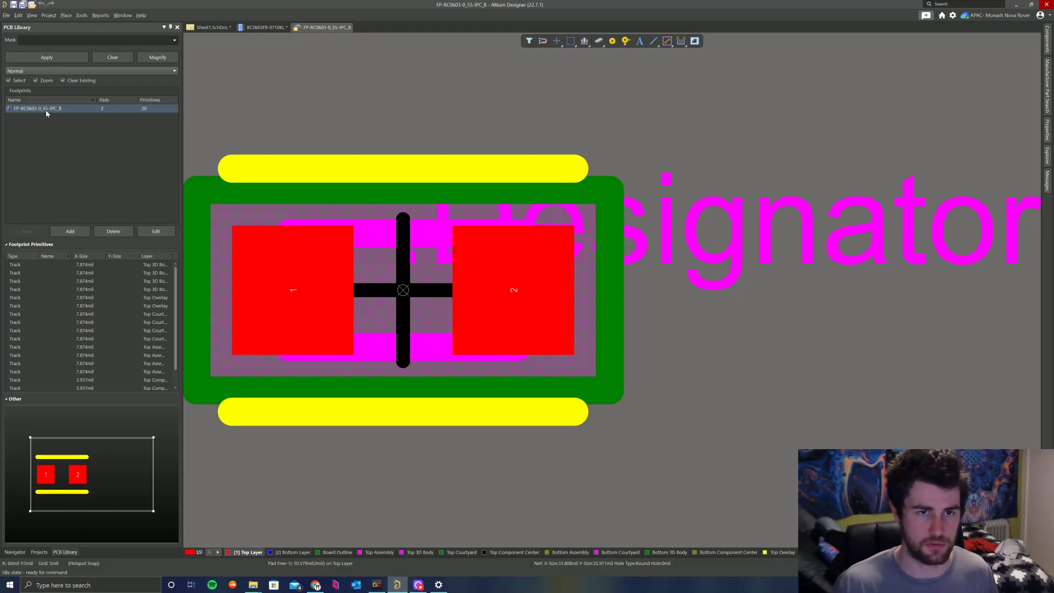
{"action": "right_click", "coordinate": [46, 112]}
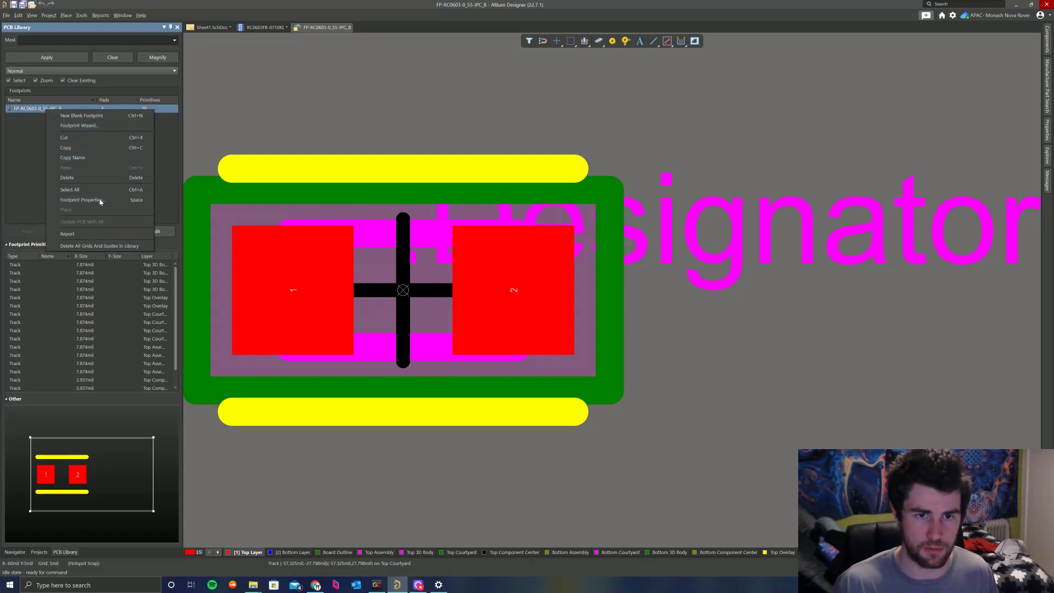
{"action": "key", "text": "space"}
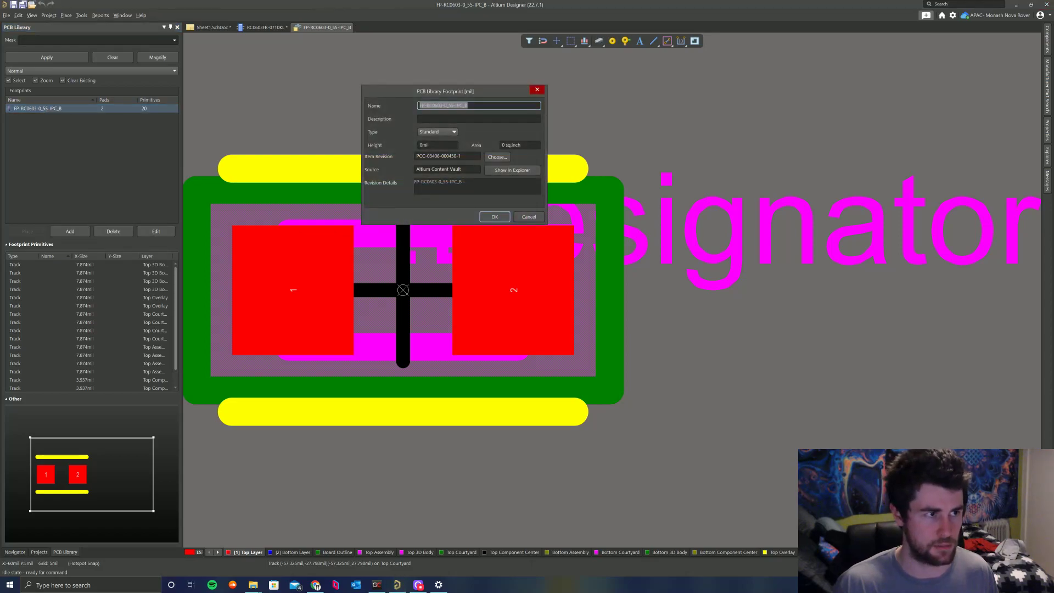
{"action": "left_click_drag", "start_coordinate": [491, 95], "coordinate": [558, 135]}
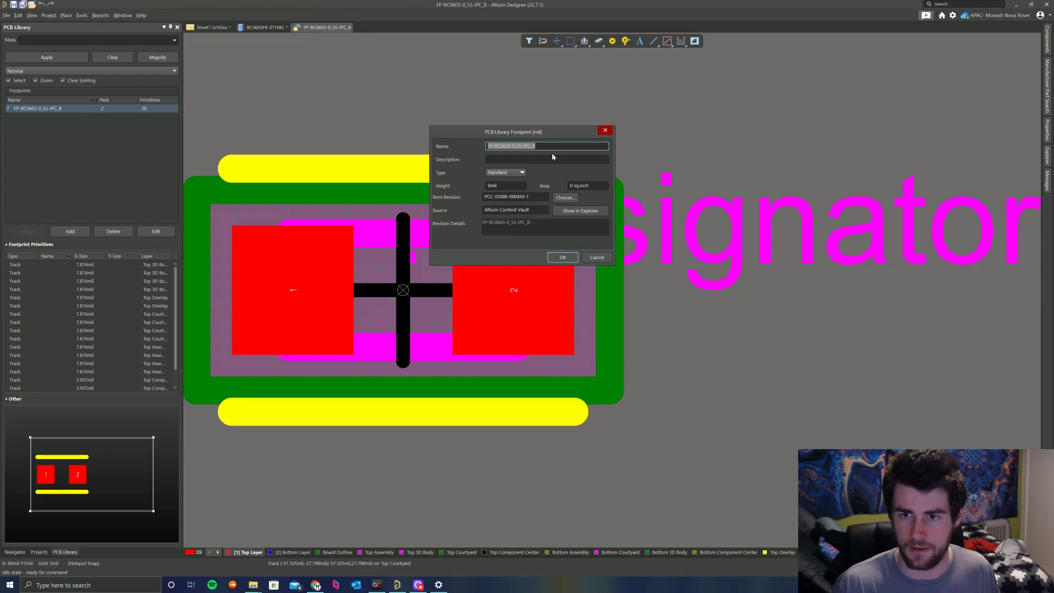
{"action": "type", "text": "0603 Re"}
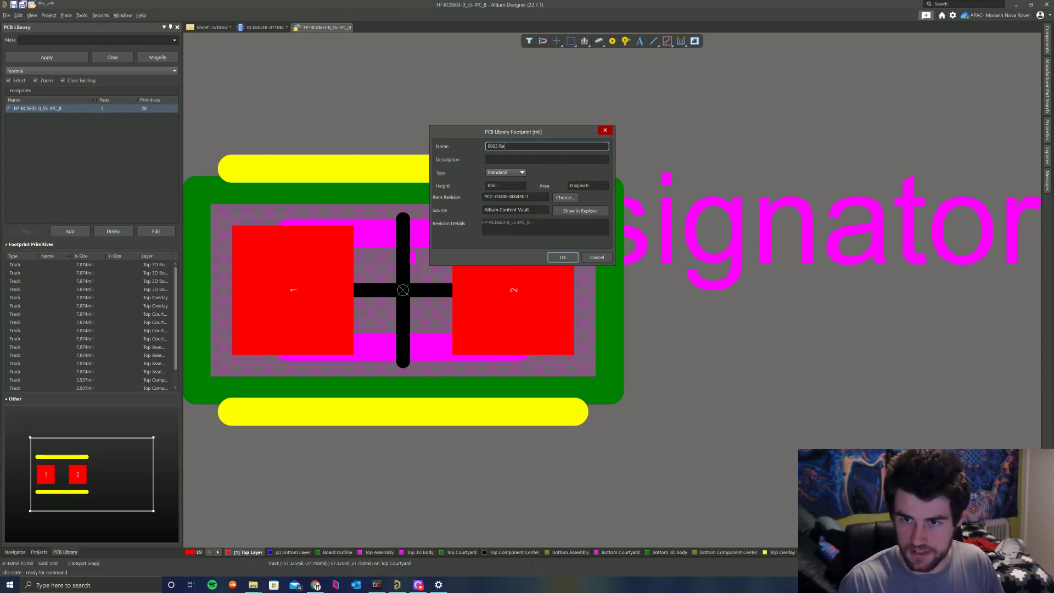
{"action": "type", "text": "sistor"}
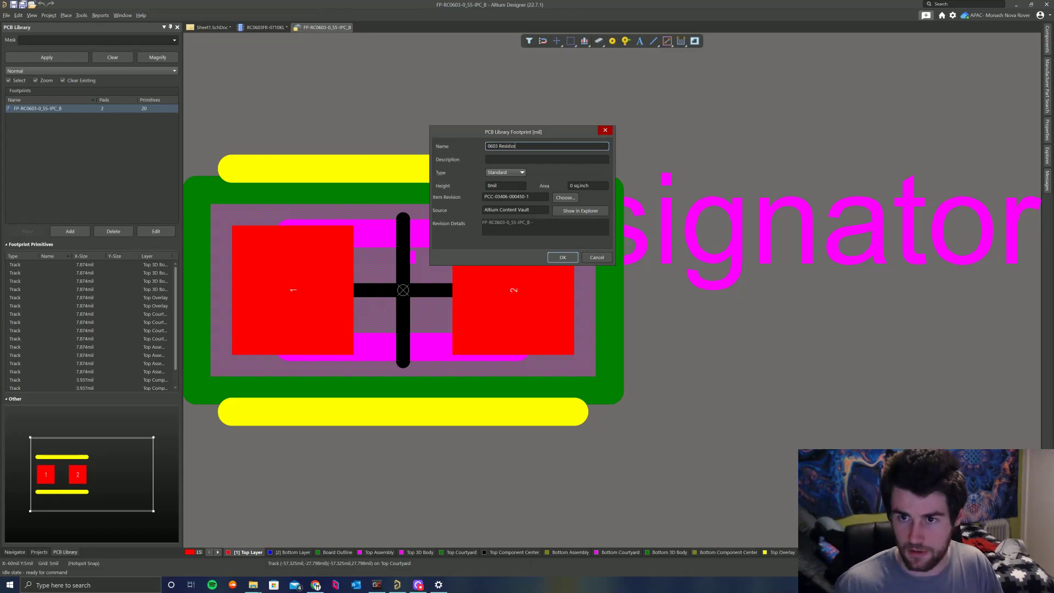
{"action": "key", "text": "Tab"}
{"action": "type", "text": "Ge"}
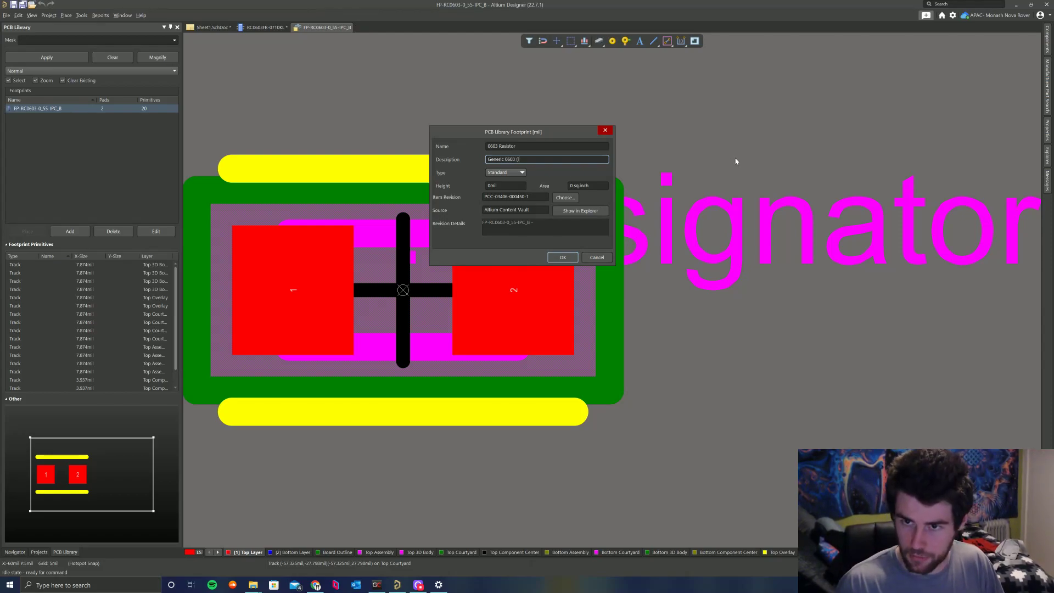
{"action": "type", "text": "neric 0603 (Imperial) resistor"}
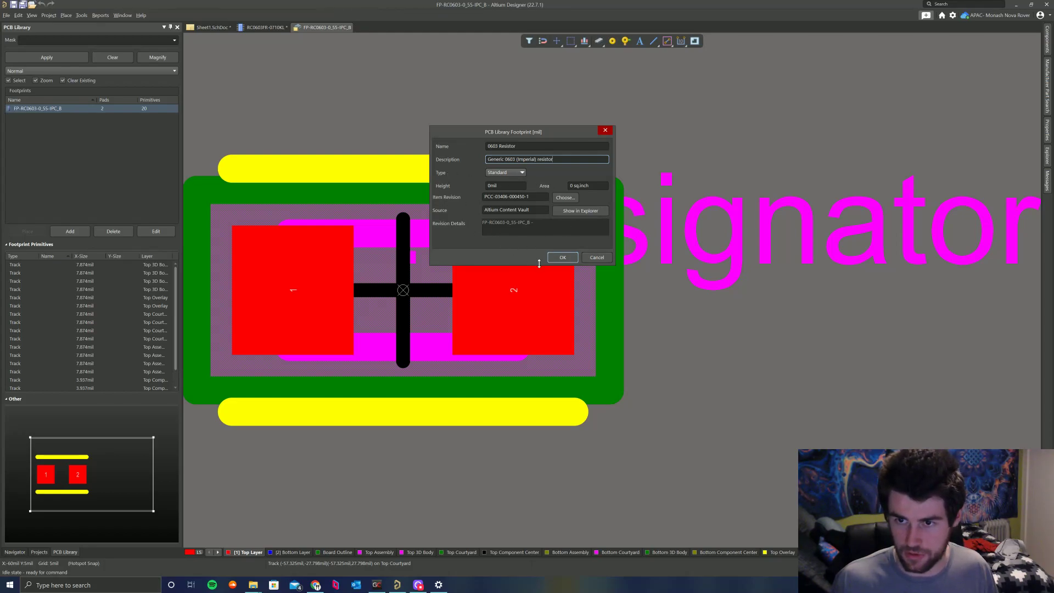
{"action": "left_click", "coordinate": [563, 258]}
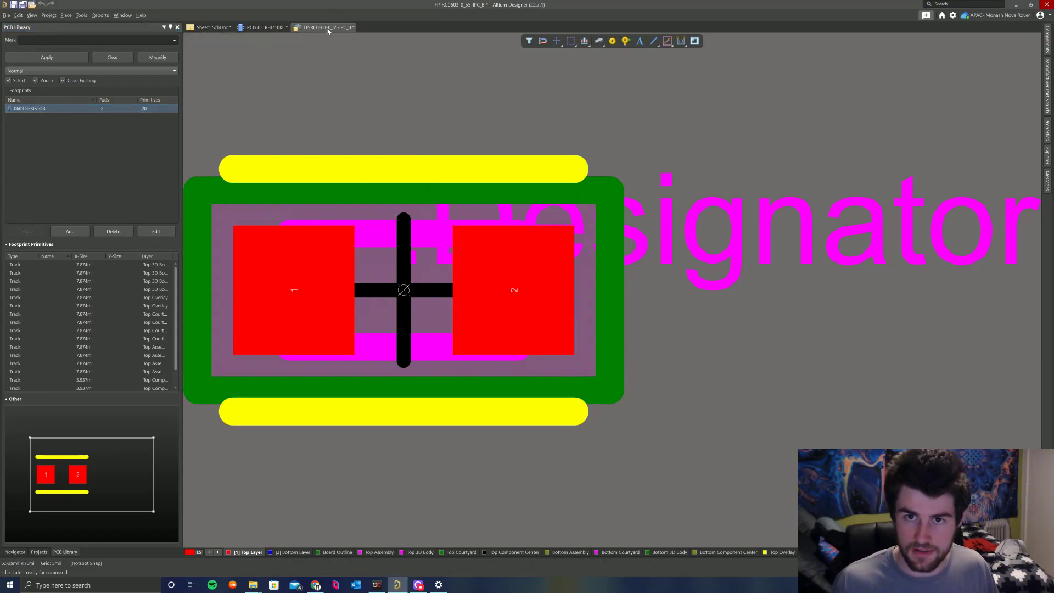
Return to the RC0603FR-0710KL component editor, now listing the 0603 Resistor footprint.
{"action": "left_click", "coordinate": [265, 27]}
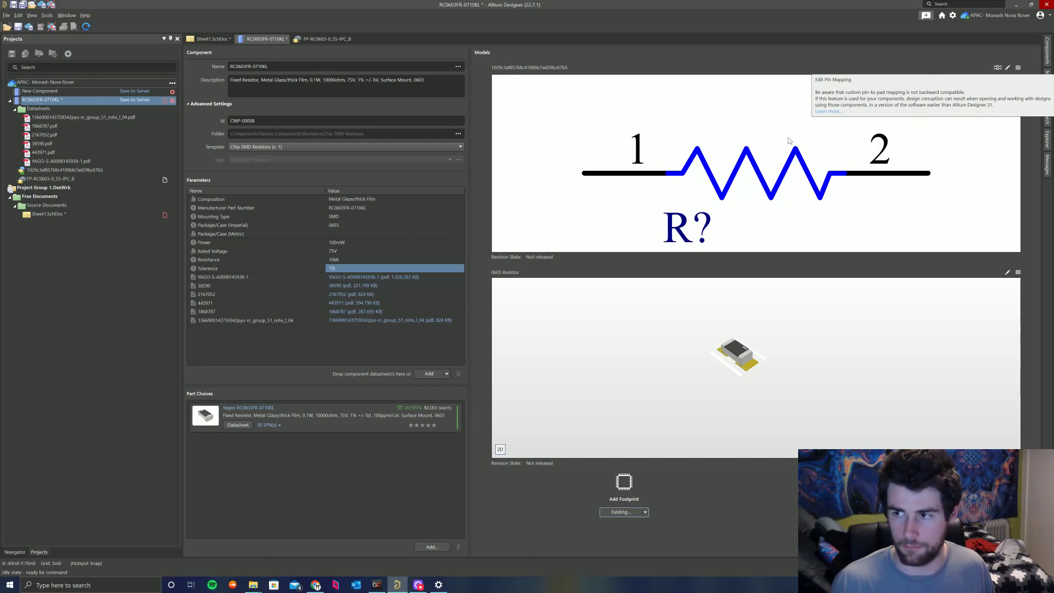
Widen the library Explorer, expand Models and browse the symbols stored on the server.
{"action": "left_click", "coordinate": [1047, 139]}
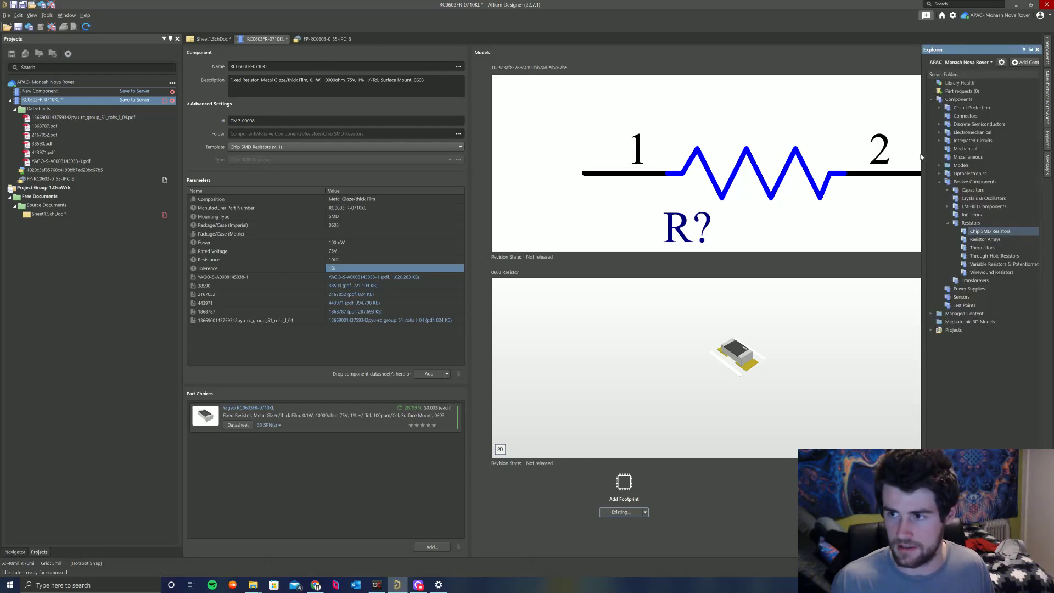
{"action": "left_click", "coordinate": [1047, 142]}
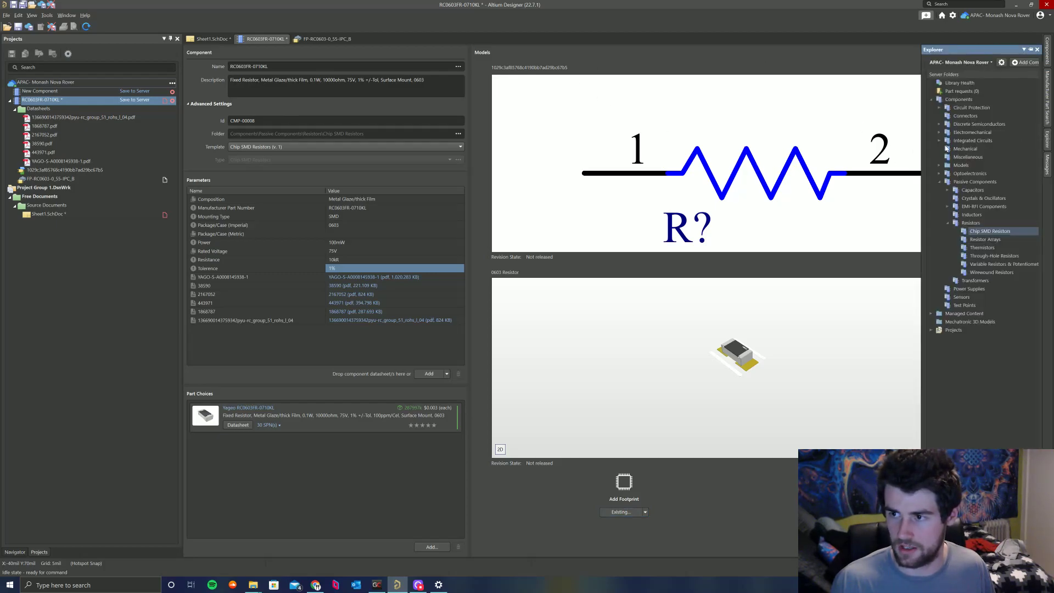
{"action": "left_click_drag", "start_coordinate": [921, 148], "coordinate": [619, 148]}
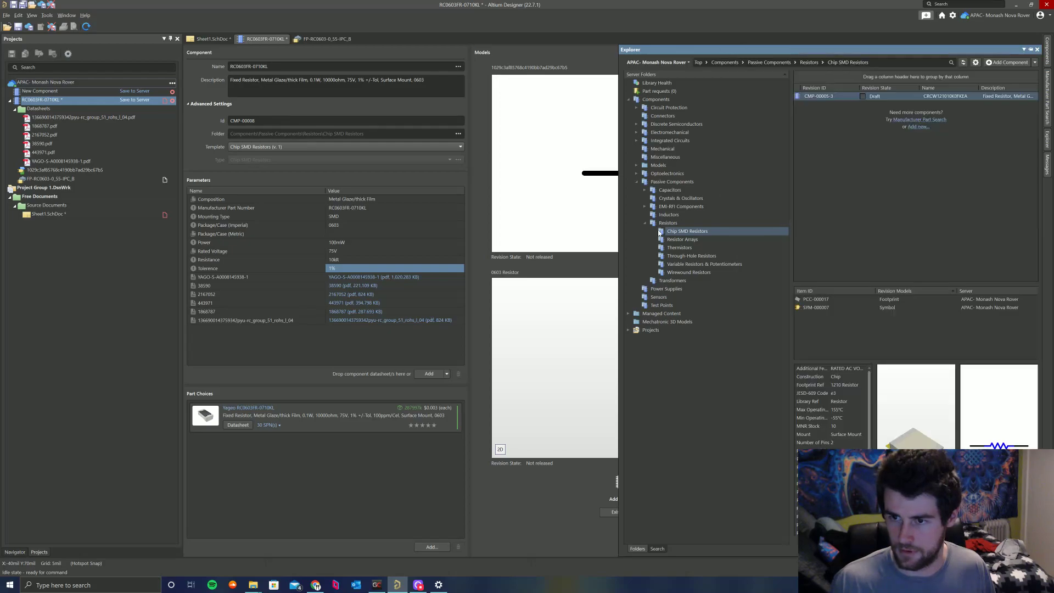
{"action": "left_click", "coordinate": [637, 165]}
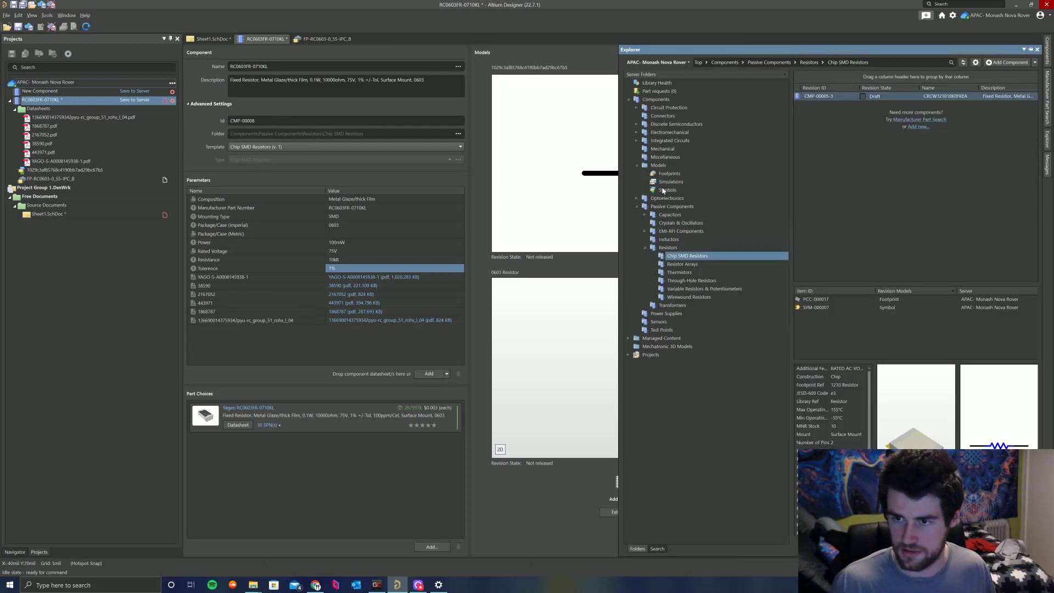
{"action": "left_click", "coordinate": [667, 190]}
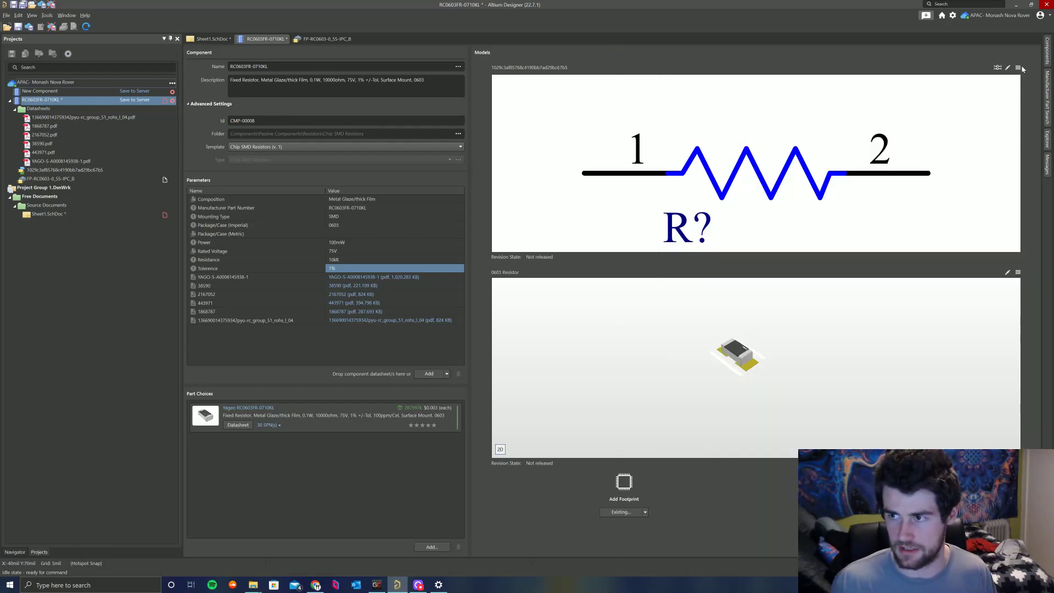
Remove the original symbol and add the existing server symbol SYM-000007-2 to RC0603FR-0710KL.
{"action": "left_click", "coordinate": [1019, 67]}
{"action": "left_click", "coordinate": [1013, 104]}
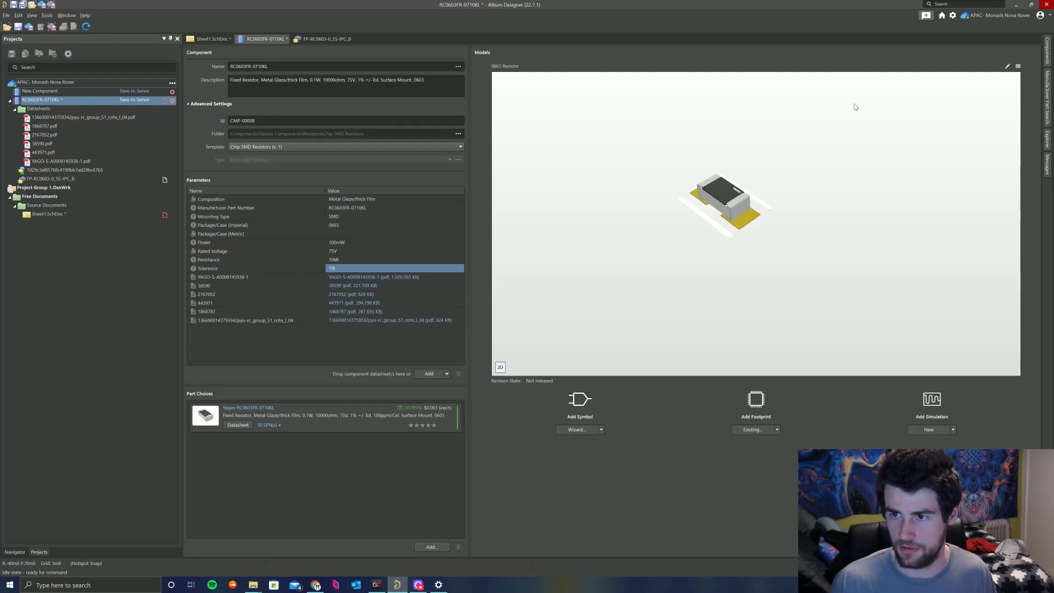
{"action": "left_click", "coordinate": [601, 430]}
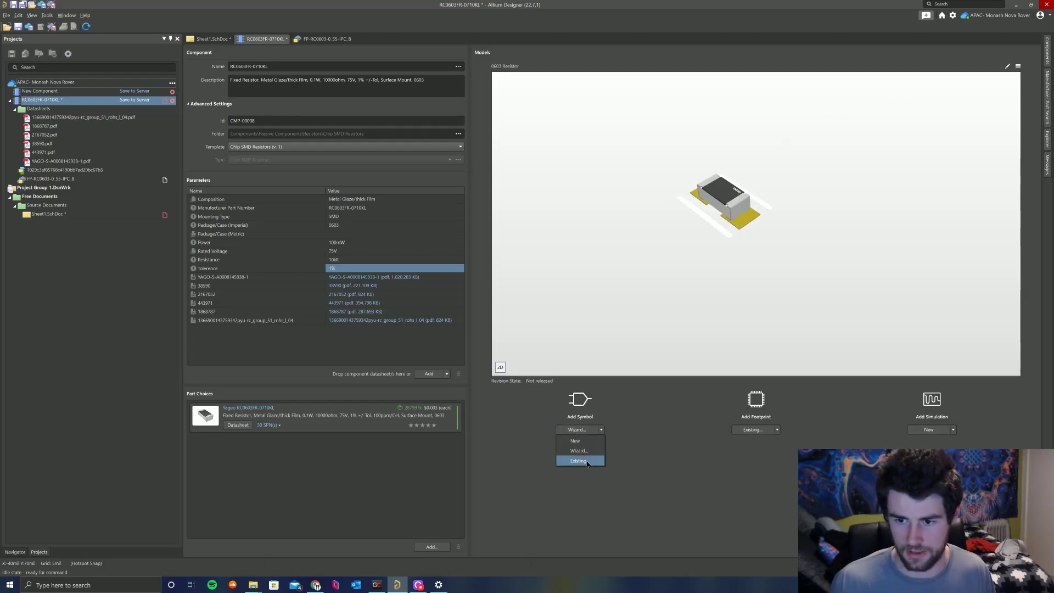
{"action": "left_click", "coordinate": [595, 461]}
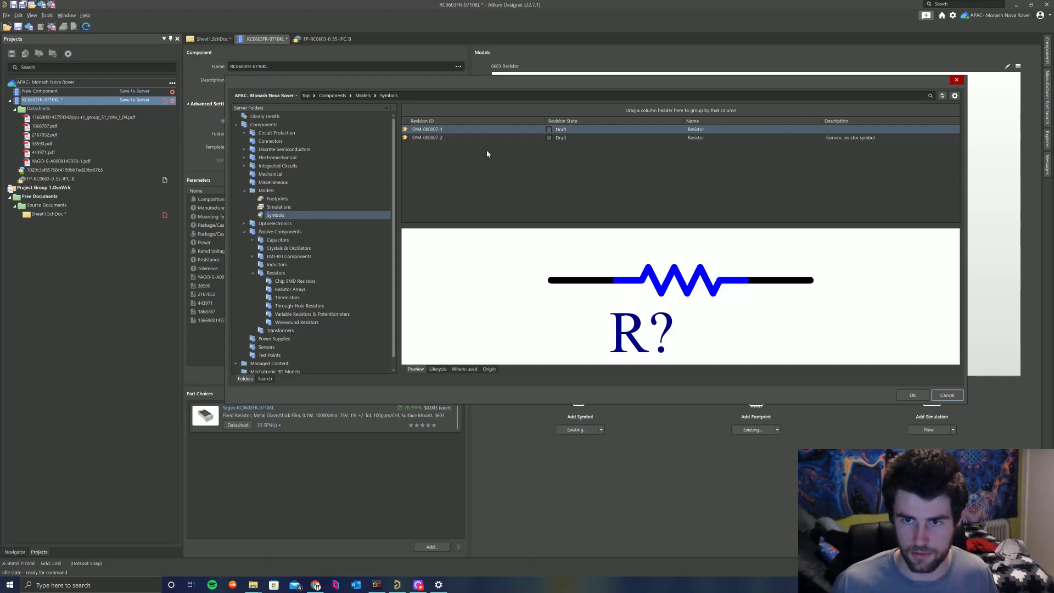
{"action": "left_click", "coordinate": [660, 138]}
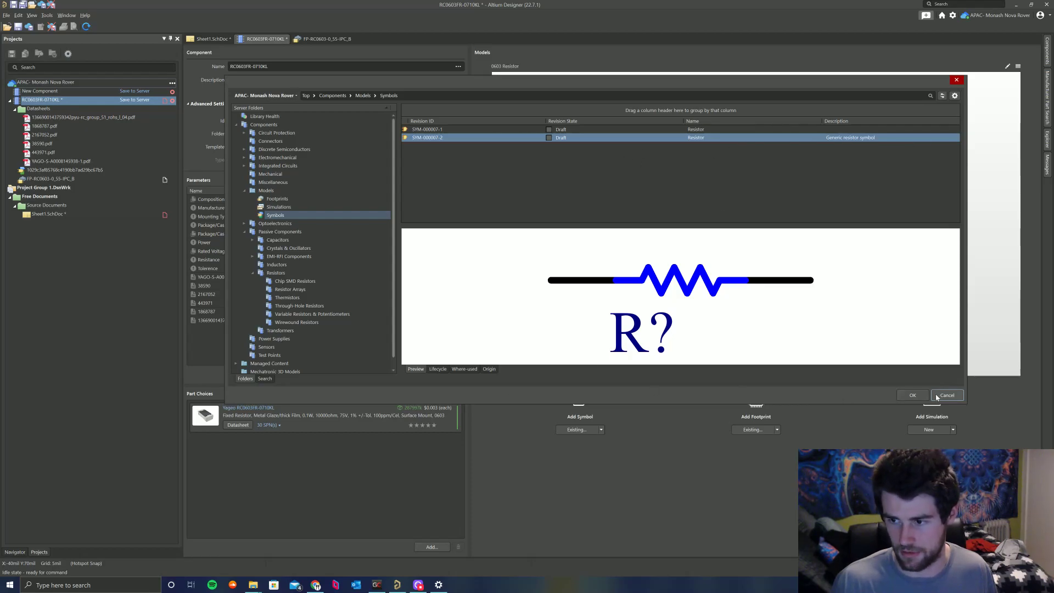
{"action": "left_click", "coordinate": [913, 395]}
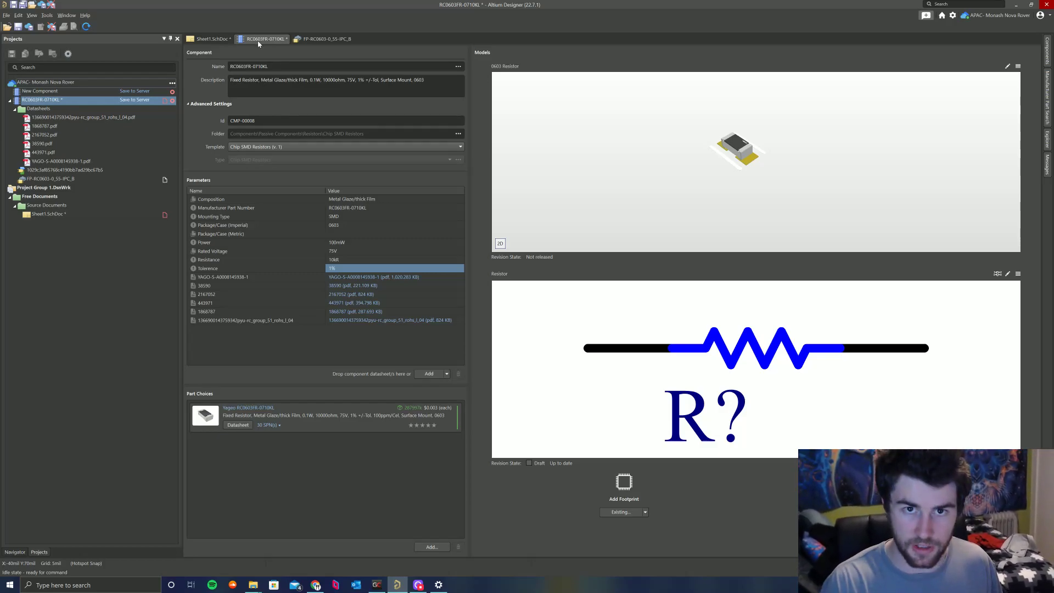
Release RC0603FR-0710KL to the server with release notes 'Initial Release'.
{"action": "key", "text": "ctrl+s"}
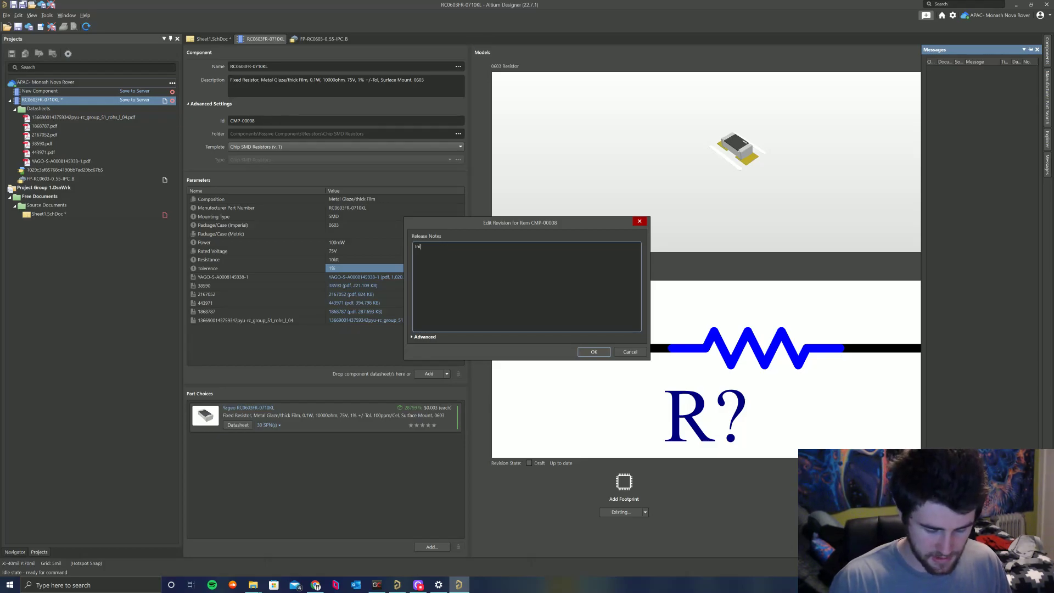
{"action": "type", "text": "l Rel"}
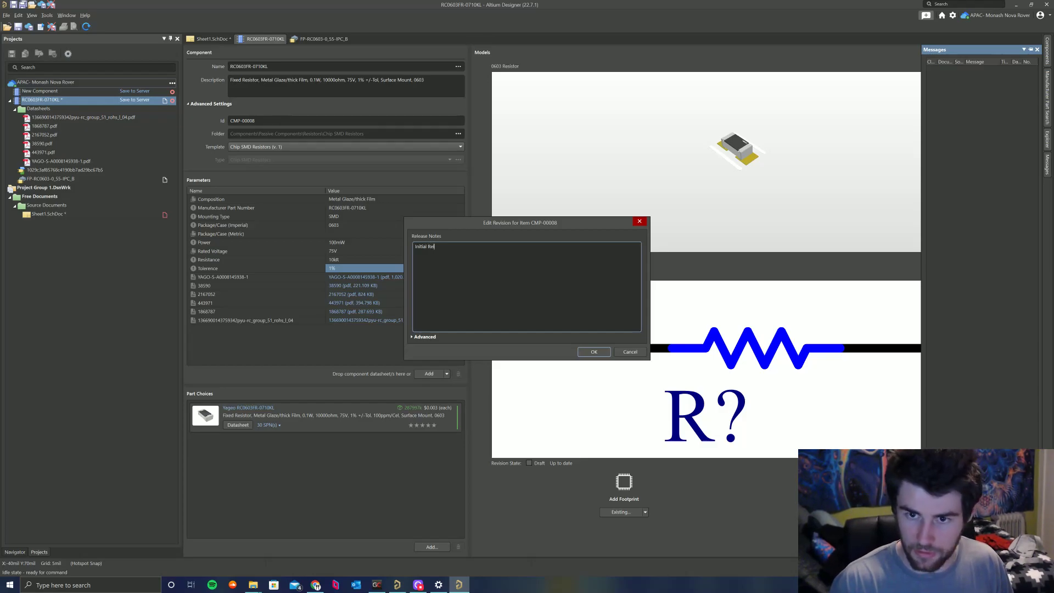
{"action": "type", "text": "ease"}
{"action": "left_click", "coordinate": [424, 336]}
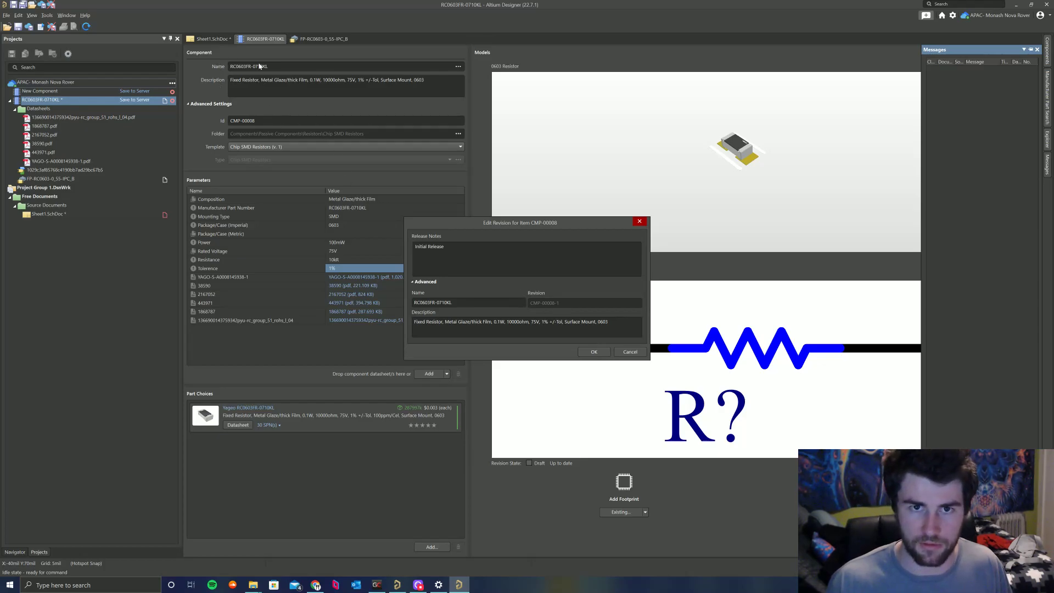
{"action": "left_click", "coordinate": [595, 354]}
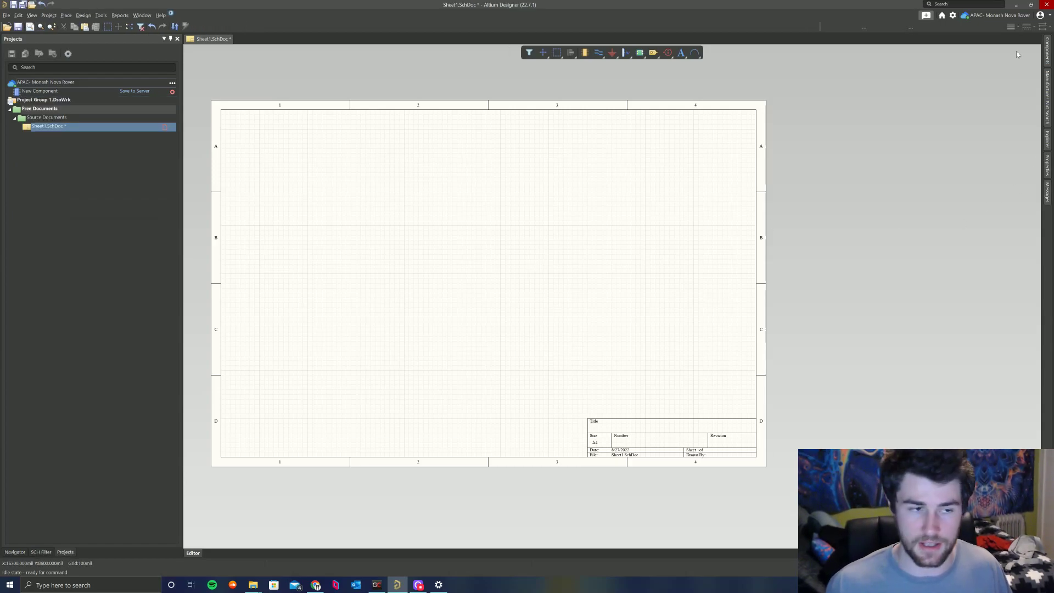
Search the Components panel for '10k' and drag RC0603FR-0710KL onto Sheet1 in zone B2.
{"action": "left_click", "coordinate": [1047, 61]}
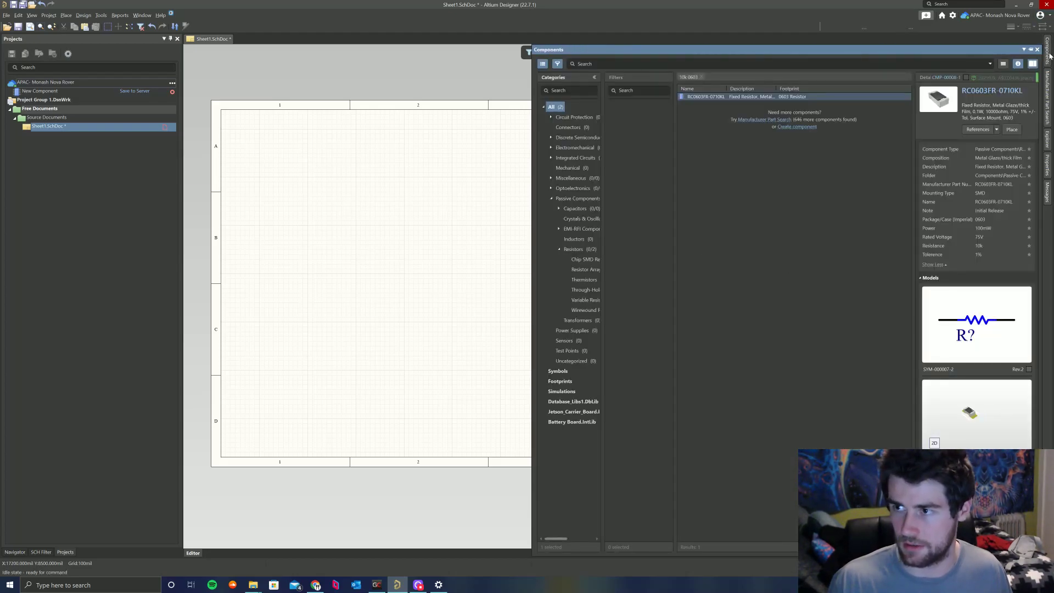
{"action": "left_click", "coordinate": [604, 63]}
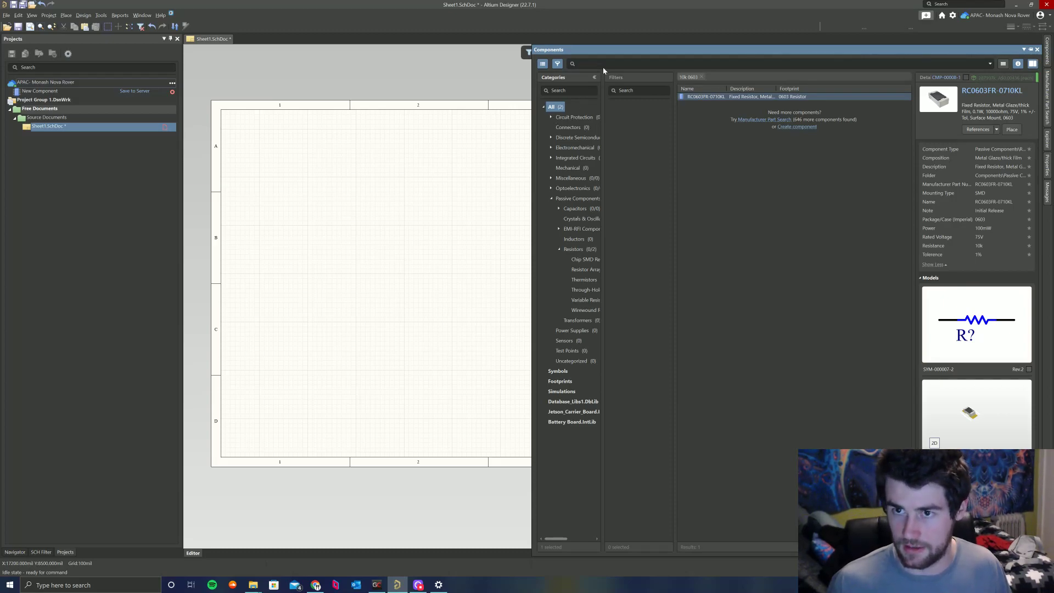
{"action": "key", "text": "Return"}
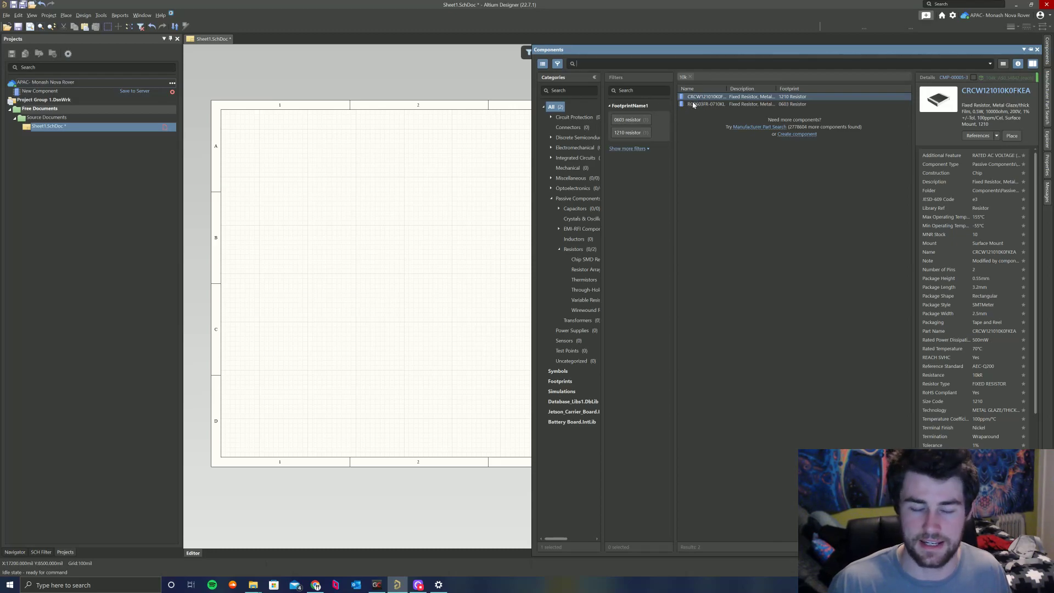
{"action": "left_click", "coordinate": [789, 105]}
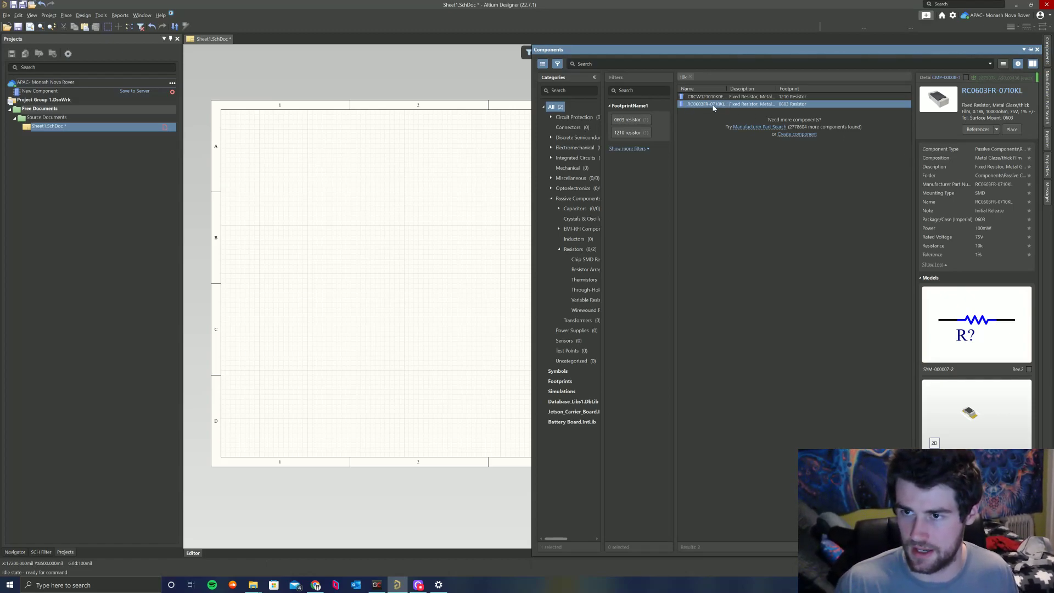
{"action": "left_click_drag", "start_coordinate": [716, 107], "coordinate": [389, 207]}
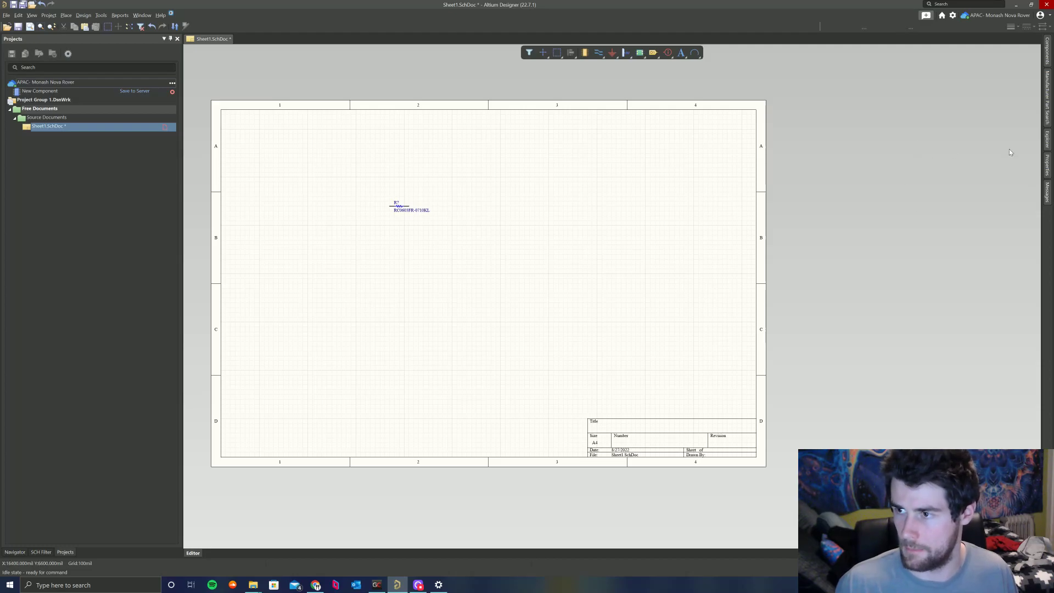
{"action": "left_click", "coordinate": [1046, 140]}
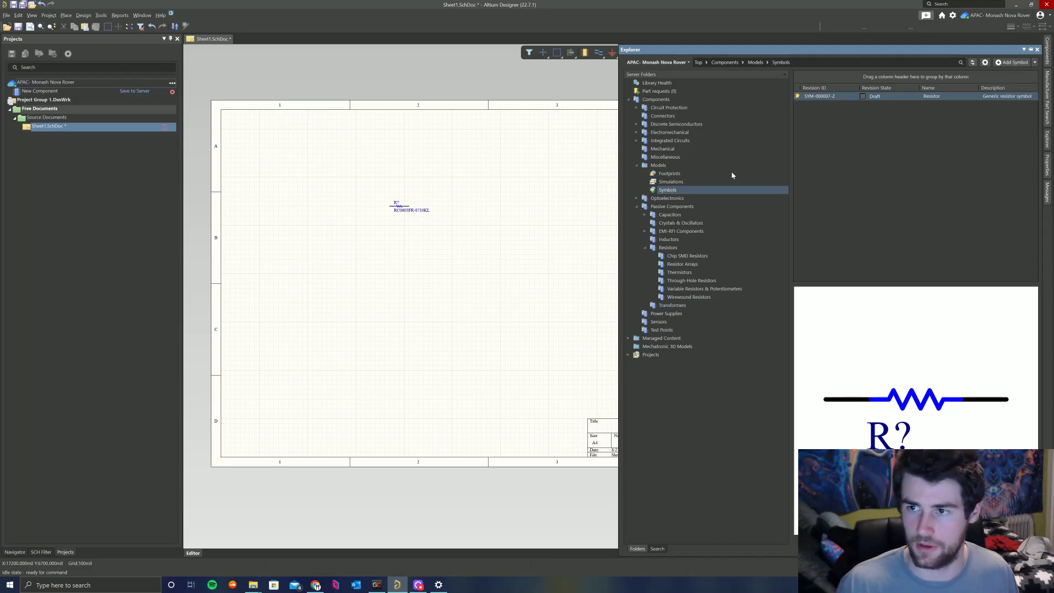
{"action": "left_click_drag", "start_coordinate": [789, 144], "coordinate": [734, 145]}
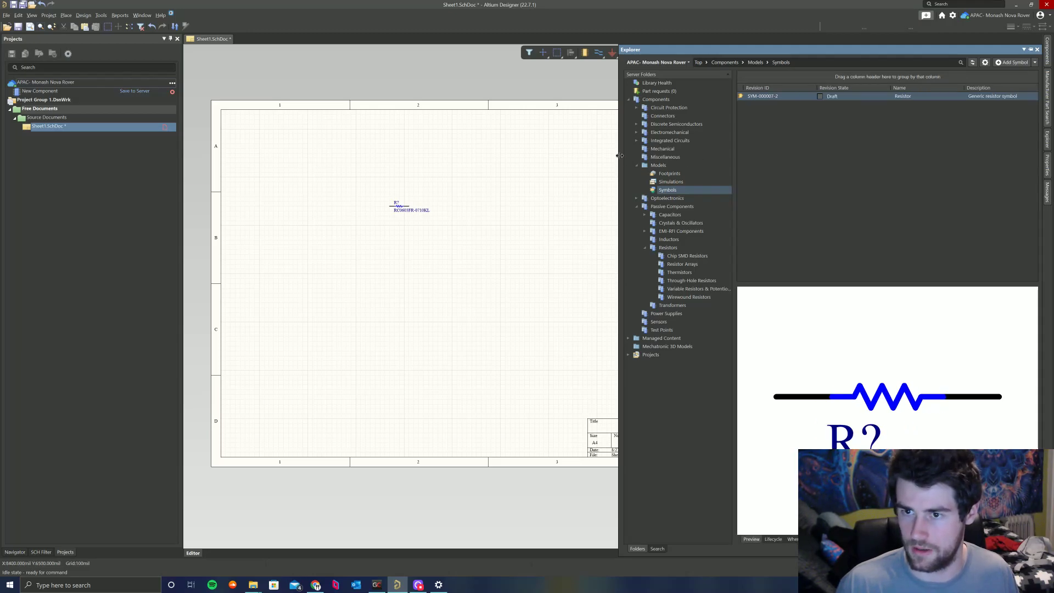
{"action": "left_click_drag", "start_coordinate": [620, 155], "coordinate": [522, 158]}
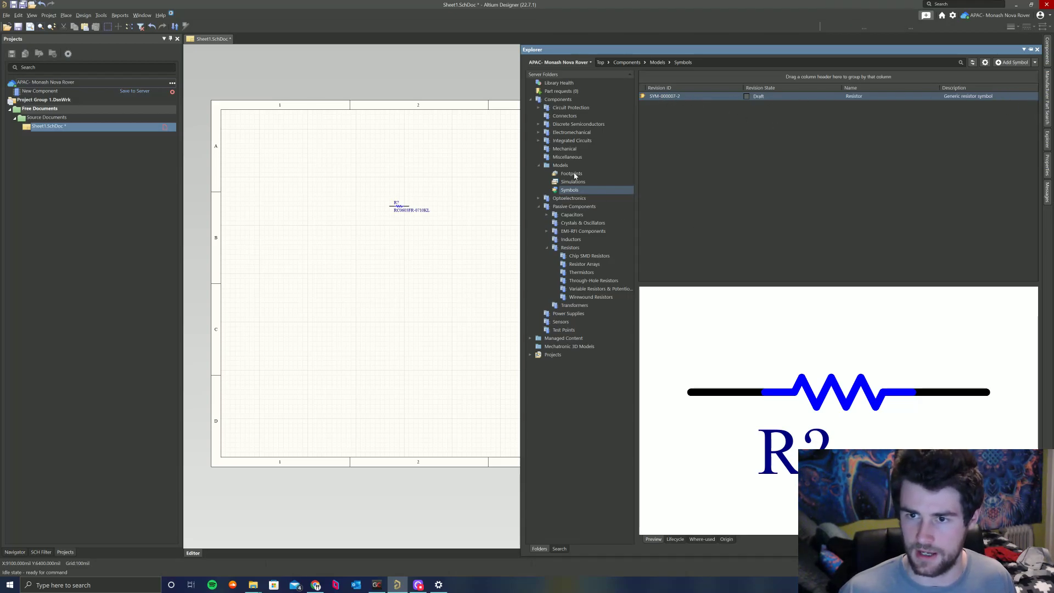
{"action": "left_click", "coordinate": [570, 173]}
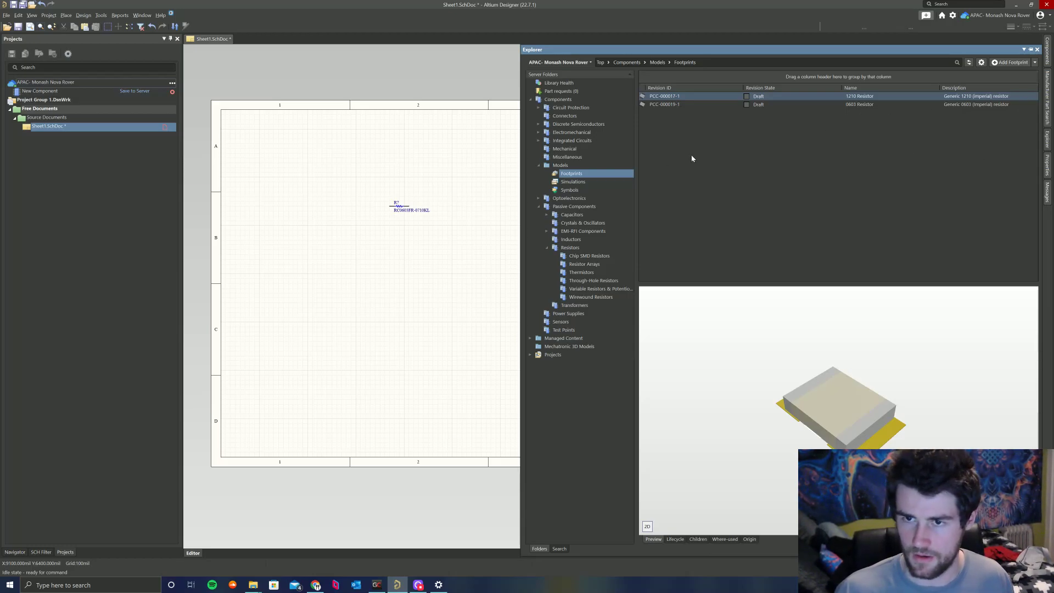
{"action": "left_click", "coordinate": [538, 166]}
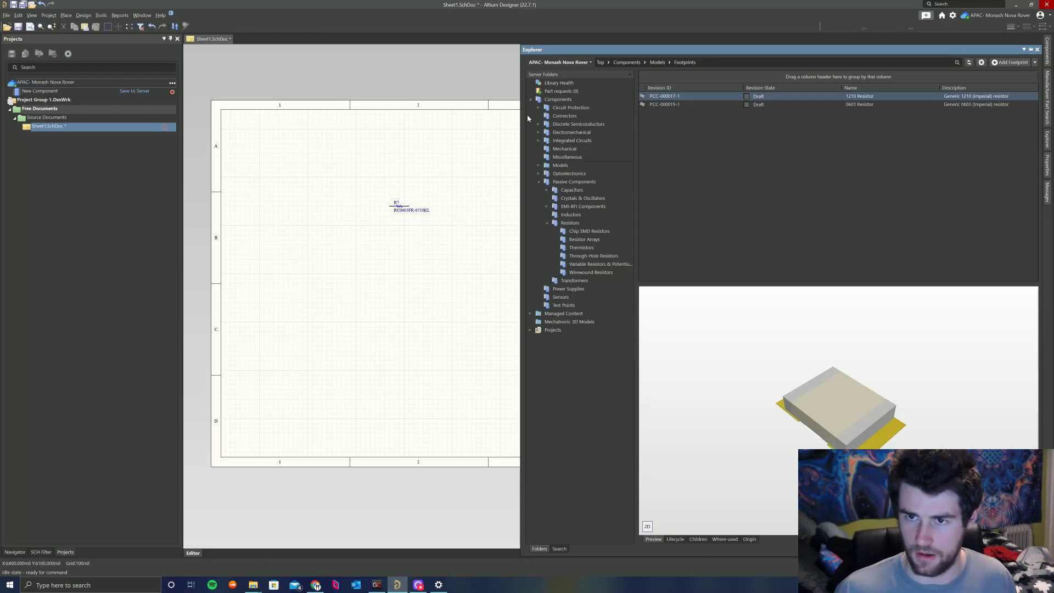
{"action": "left_click", "coordinate": [530, 100]}
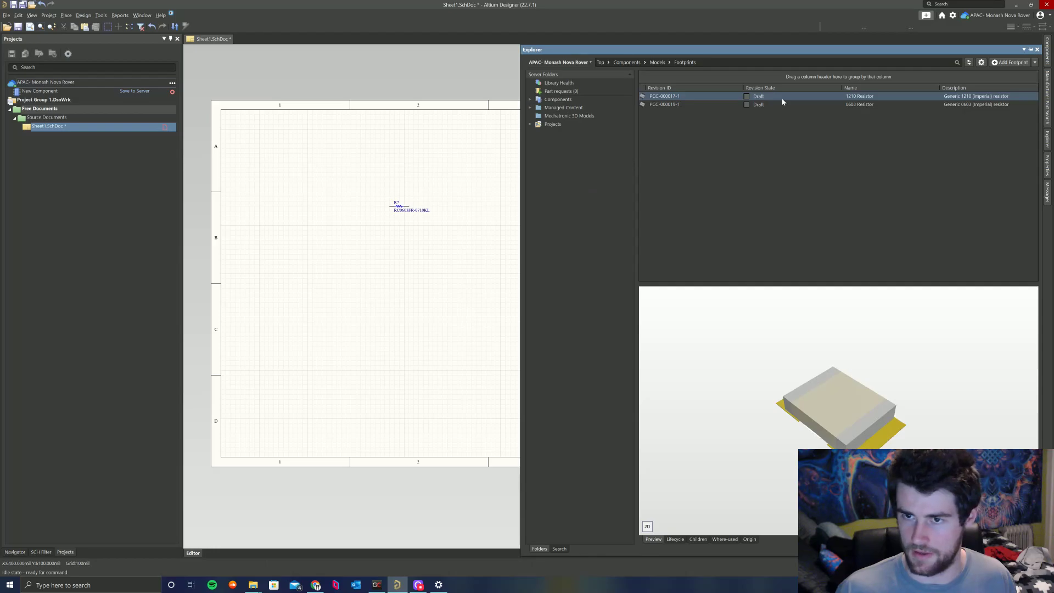
{"action": "left_click", "coordinate": [1050, 140]}
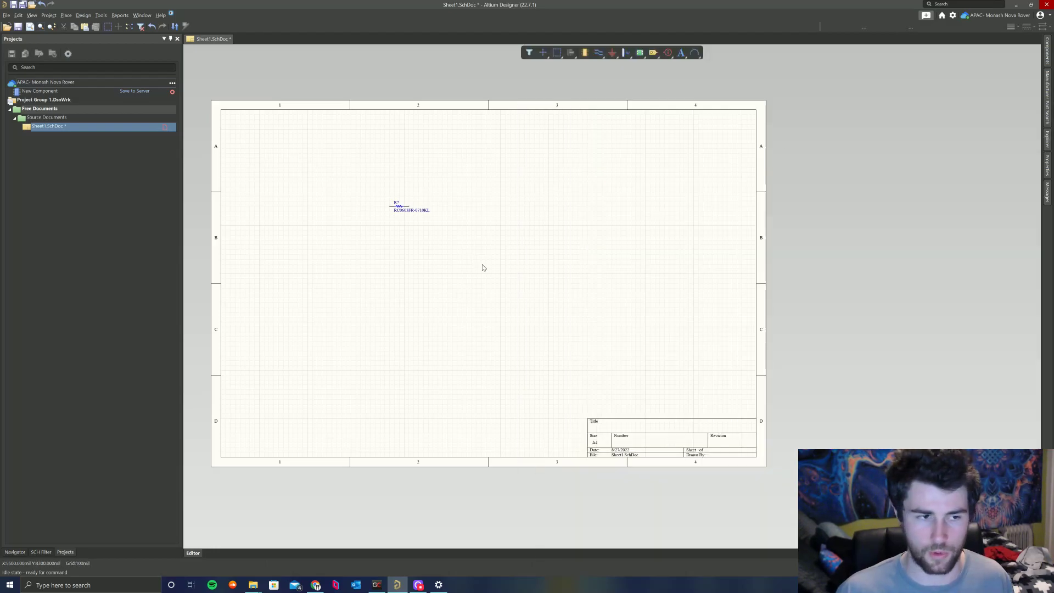